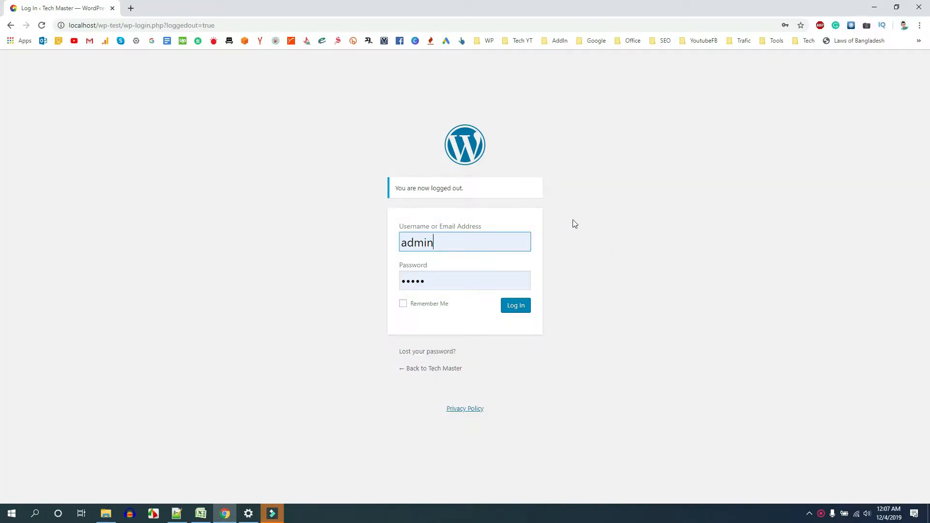
Log in to the WordPress site with the prefilled credentials and open the page for adding new plugins.
{"action": "left_click", "coordinate": [513, 311]}
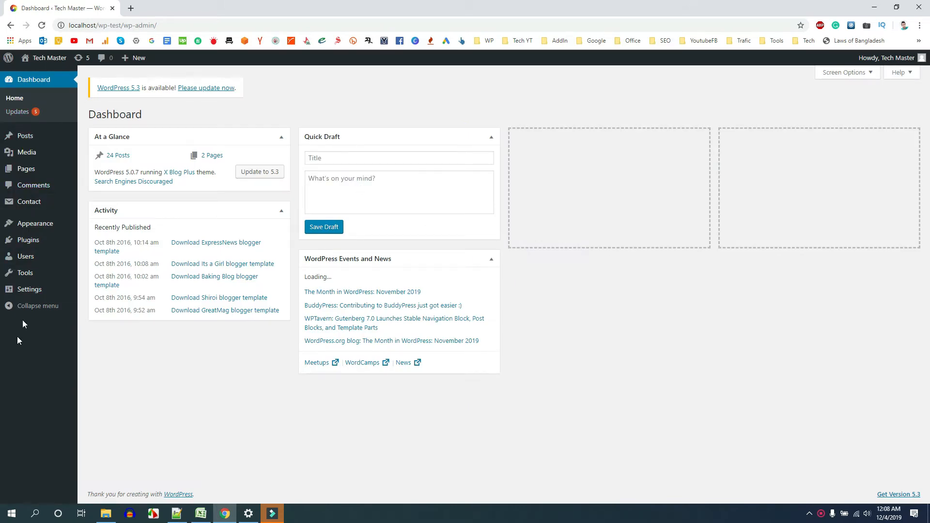
{"action": "mouse_move", "coordinate": [29, 247]}
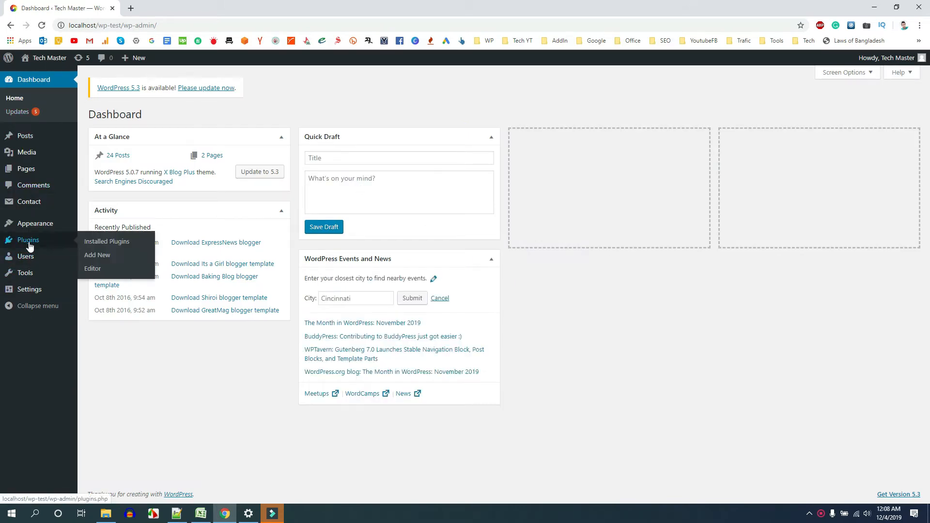
{"action": "left_click", "coordinate": [100, 257]}
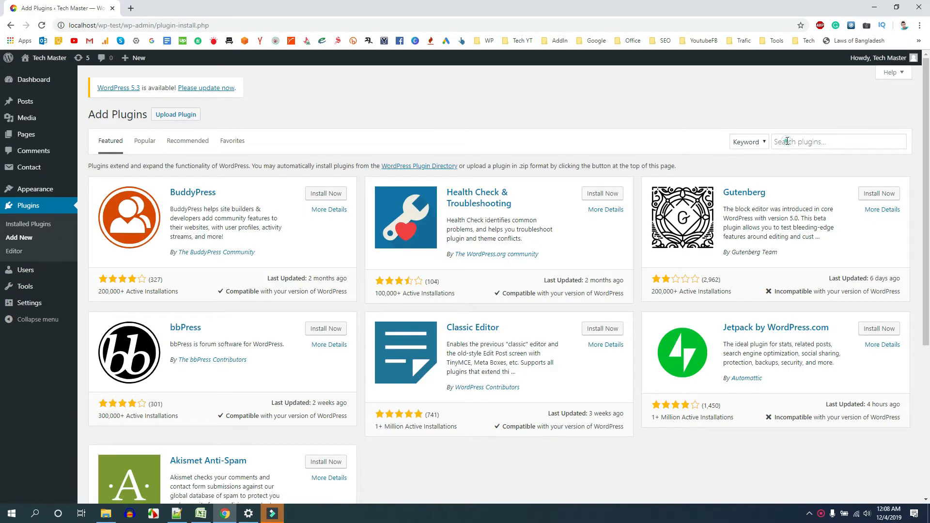
Search the plugin directory for "Yoast SEO" and install the Yoast SEO plugin.
{"action": "left_click", "coordinate": [787, 141]}
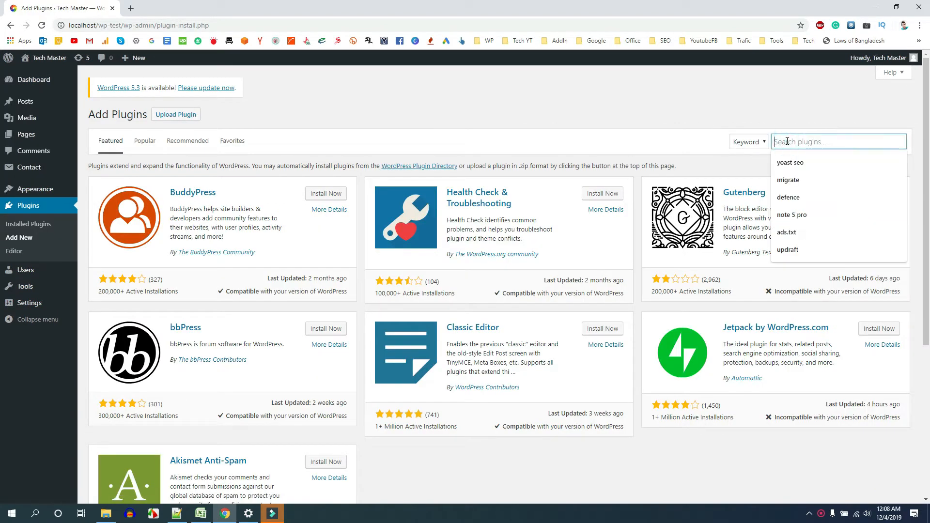
{"action": "type", "text": "Yoast SEO"}
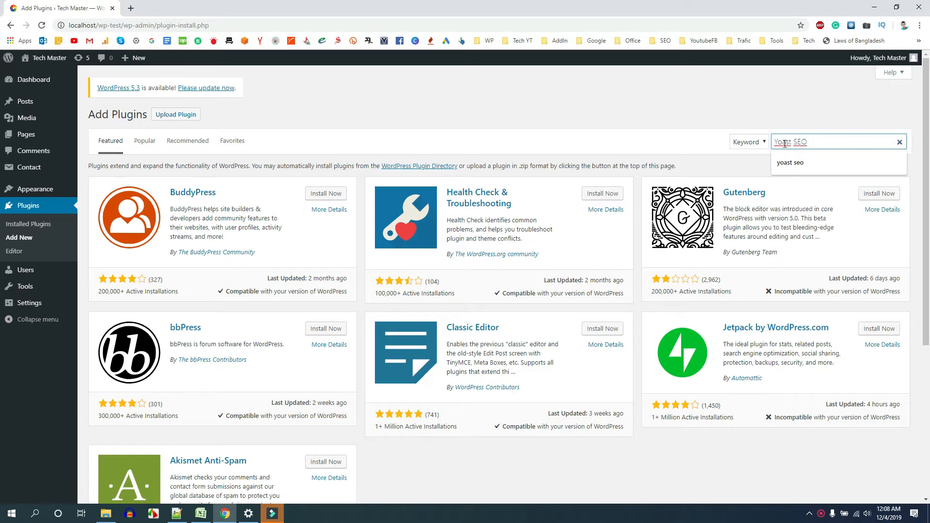
{"action": "key", "text": "Return"}
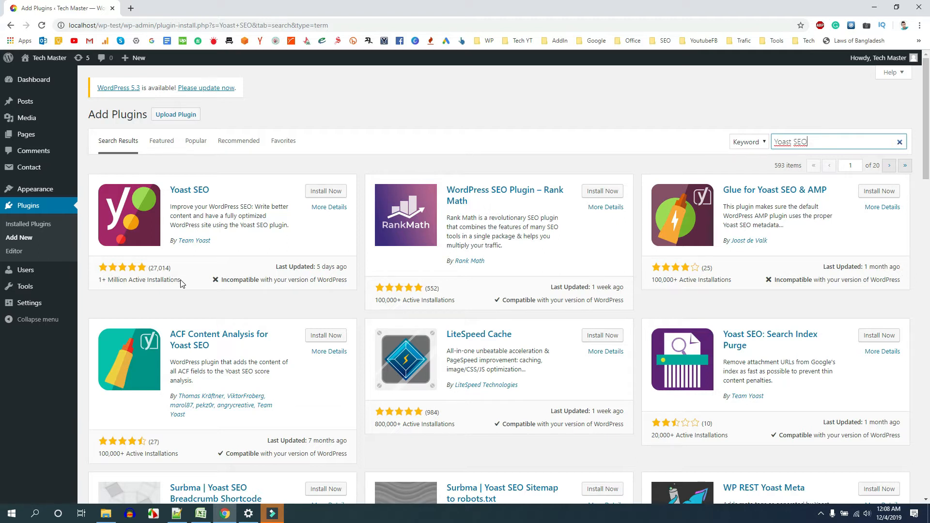
{"action": "left_click", "coordinate": [148, 268]}
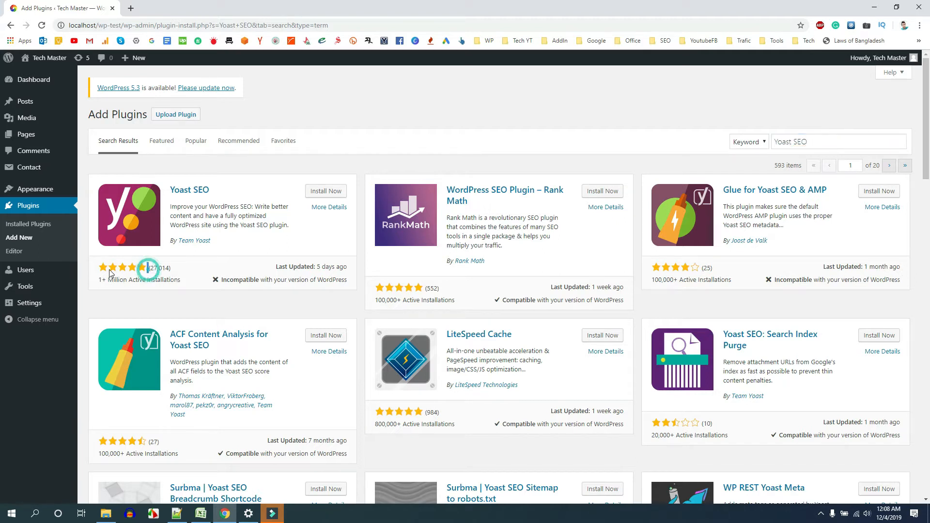
{"action": "left_click", "coordinate": [318, 193]}
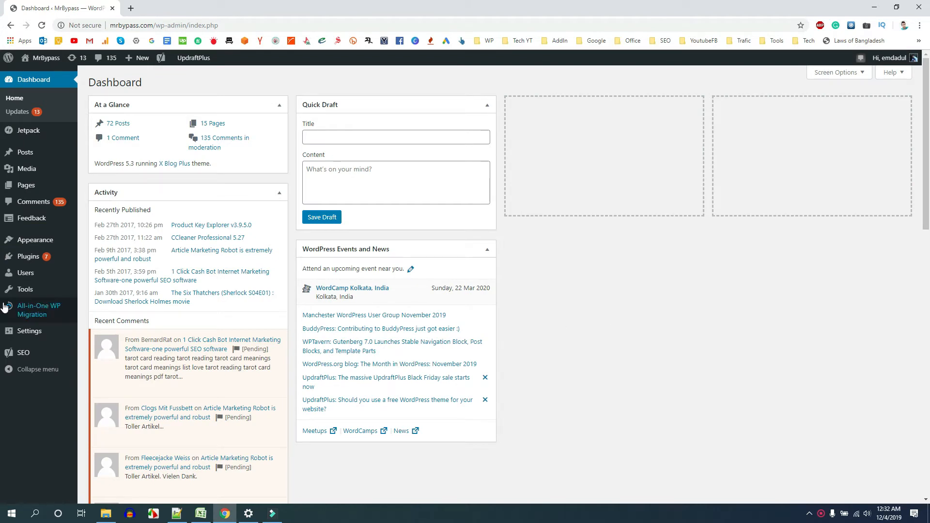
Open the general Yoast SEO settings and look through the Features, Webmaster Tools and Dashboard sections.
{"action": "mouse_move", "coordinate": [20, 359]}
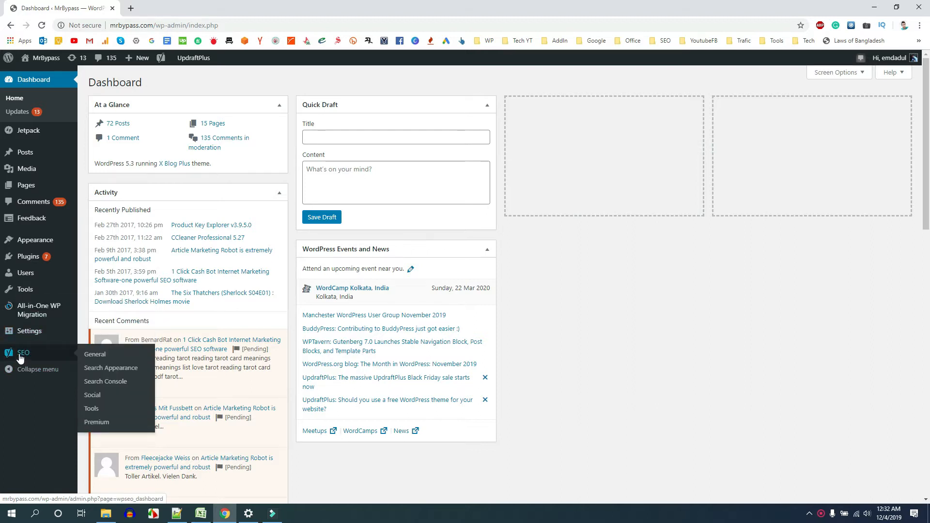
{"action": "left_click", "coordinate": [23, 355]}
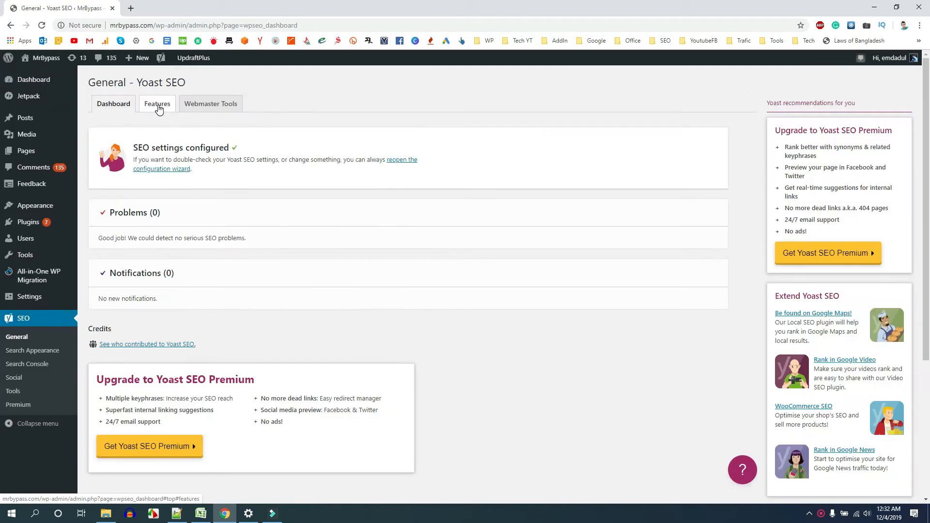
{"action": "left_click", "coordinate": [152, 107]}
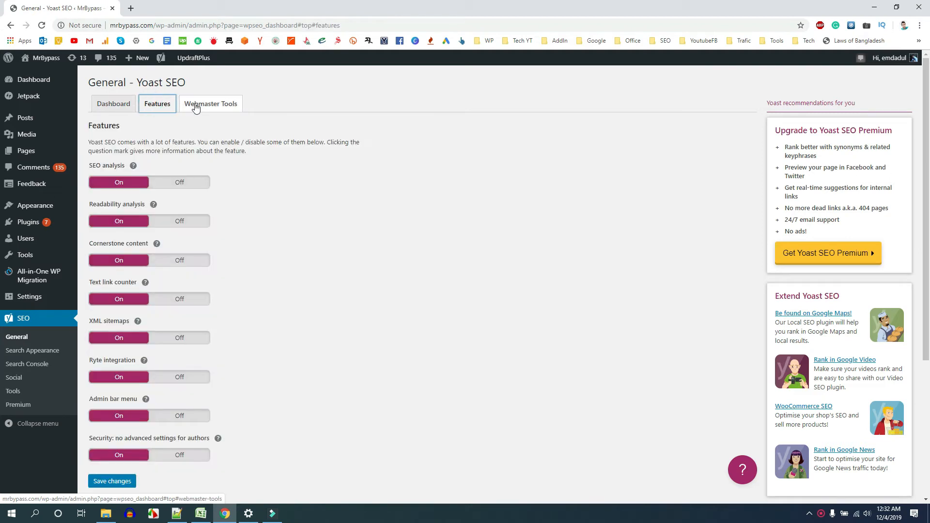
{"action": "left_click", "coordinate": [198, 102]}
{"action": "left_click", "coordinate": [114, 107]}
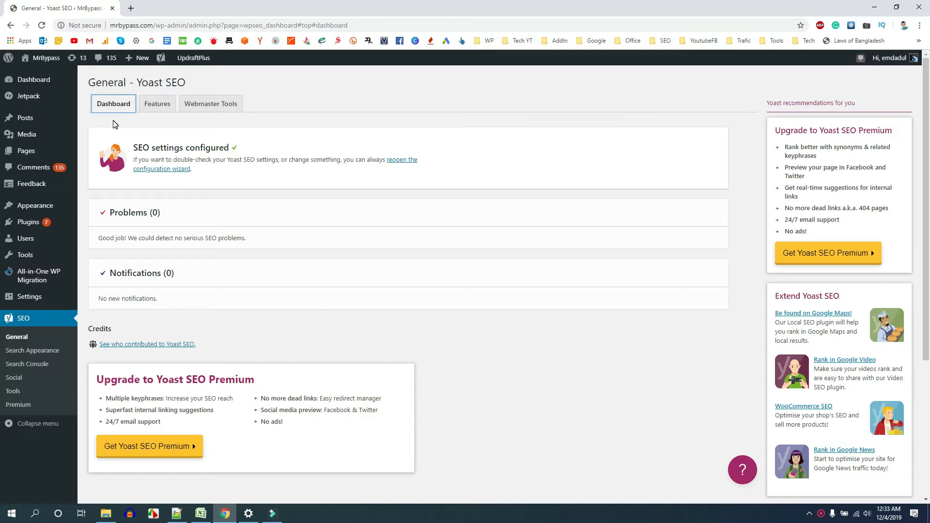
Create a new post and title it "How To Choose Your Affiliate Program Wisely", copying the heading from the article in Notepad++.
{"action": "mouse_move", "coordinate": [30, 121]}
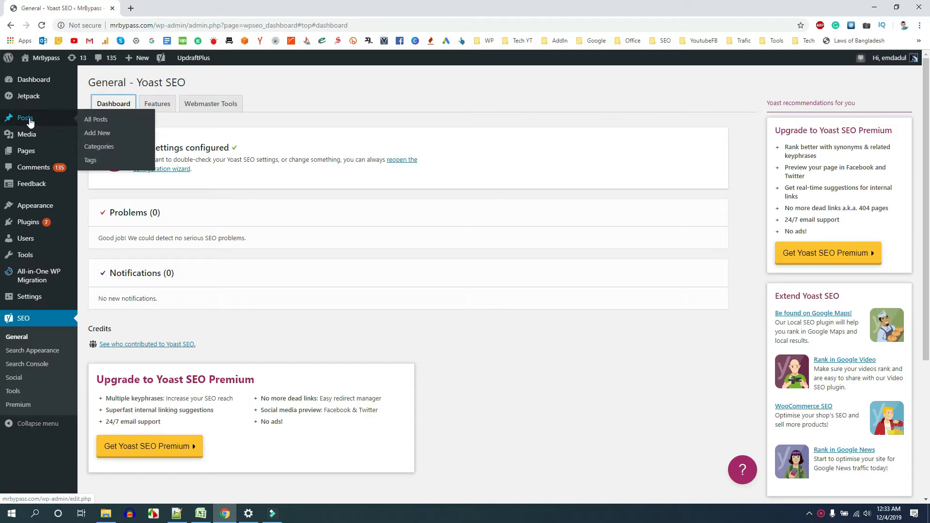
{"action": "left_click", "coordinate": [94, 138]}
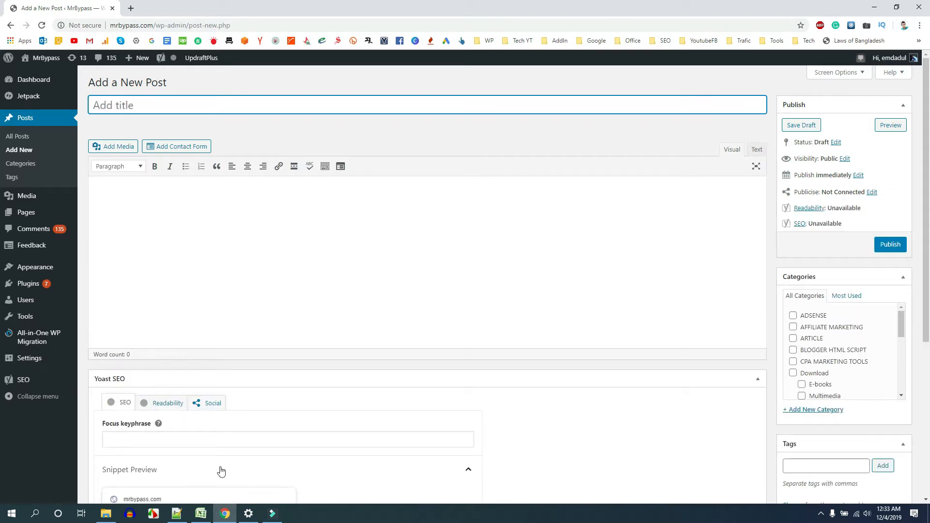
{"action": "left_click", "coordinate": [177, 513]}
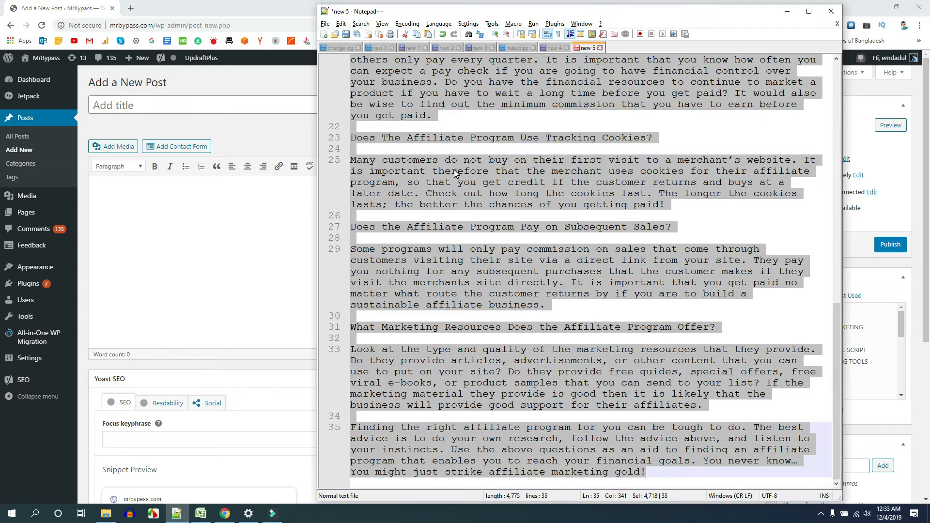
{"action": "scroll", "coordinate": [457, 170], "scroll_direction": "up", "scroll_amount": 8}
{"action": "scroll", "coordinate": [456, 170], "scroll_direction": "up", "scroll_amount": 8}
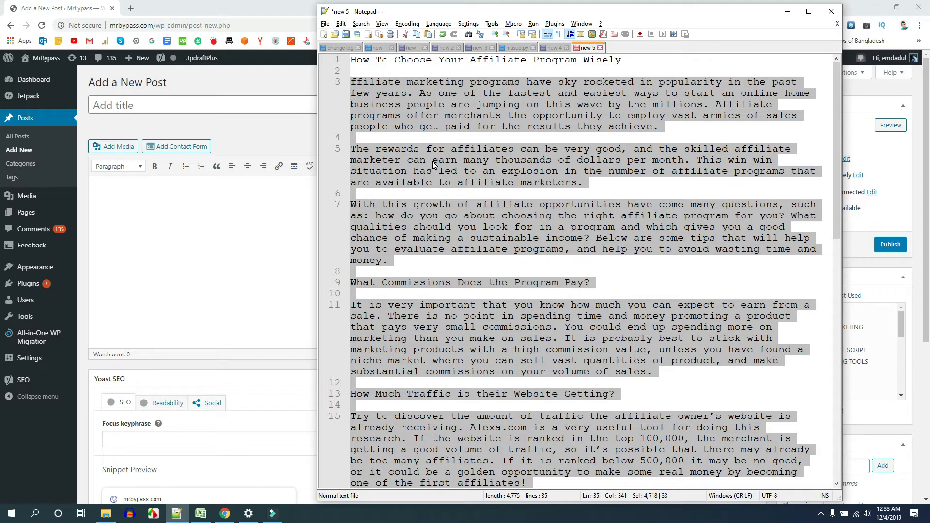
{"action": "left_click_drag", "start_coordinate": [622, 59], "coordinate": [348, 57]}
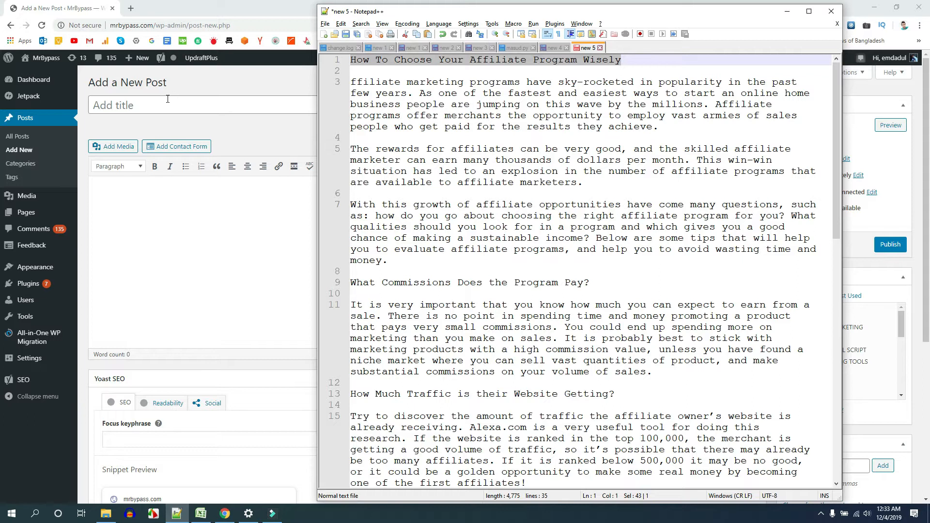
{"action": "left_click", "coordinate": [148, 107]}
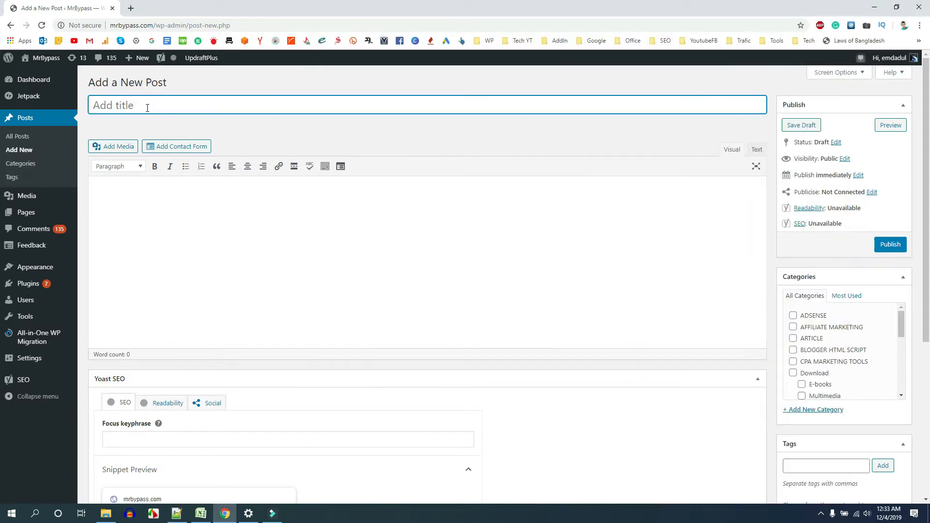
{"action": "type", "text": "How To Choose Your Affiliate Program Wisely"}
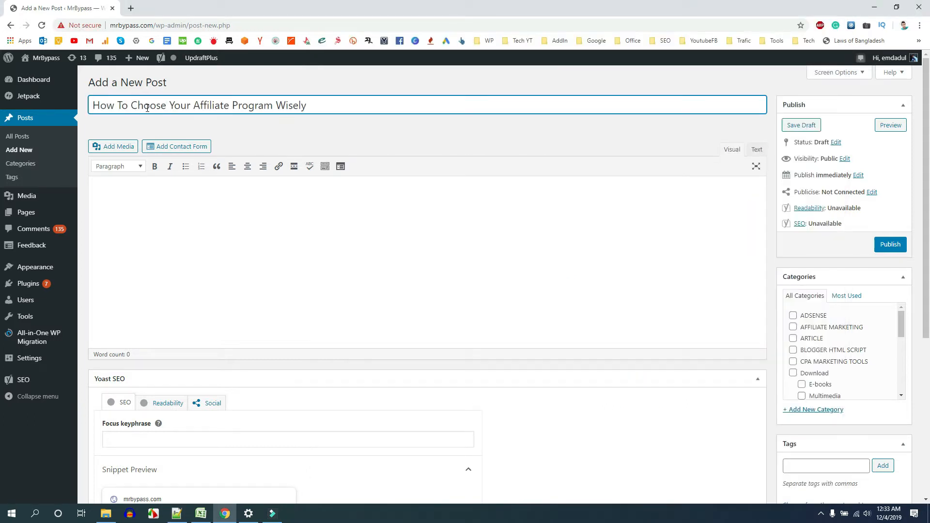
Switch to Notepad++, copy all the article text below its heading and paste it as the body of the new post.
{"action": "left_click", "coordinate": [178, 514]}
{"action": "left_click_drag", "start_coordinate": [351, 82], "coordinate": [531, 520]}
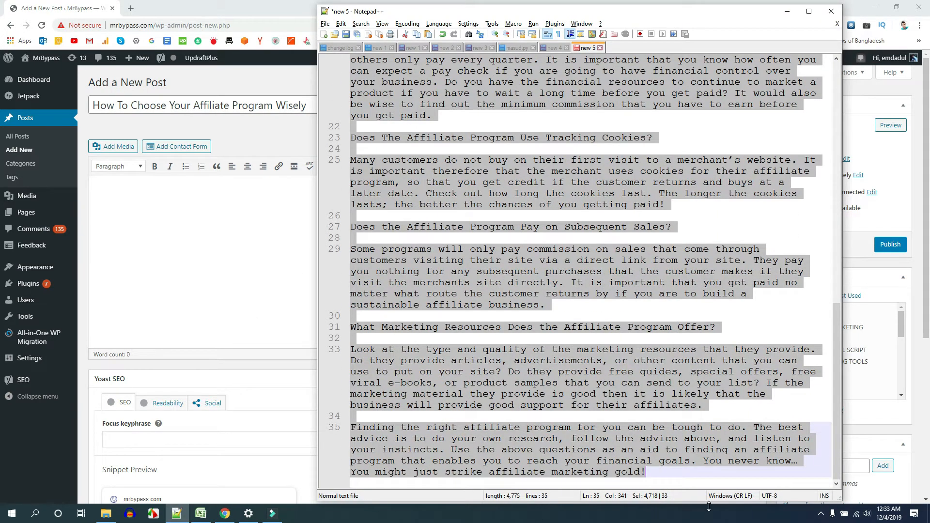
{"action": "left_click", "coordinate": [163, 228]}
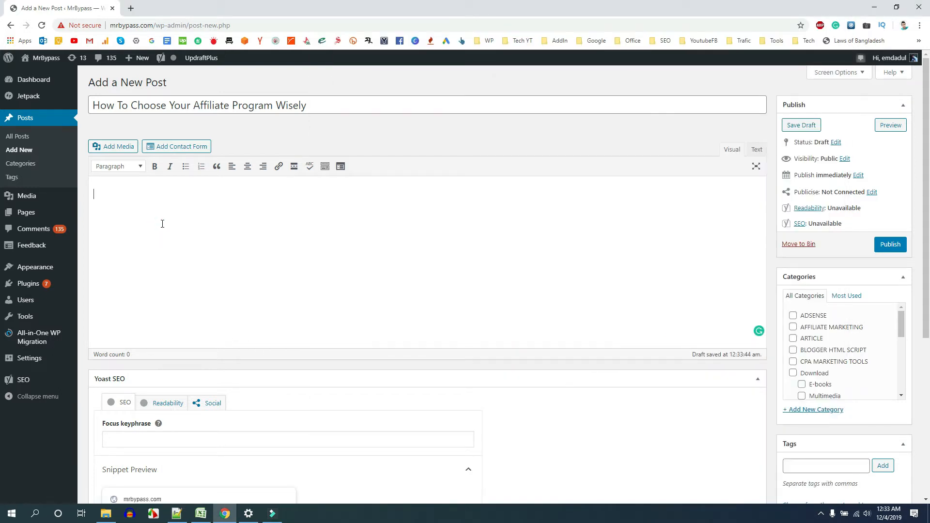
{"action": "key", "text": "ctrl+v"}
{"action": "scroll", "coordinate": [328, 208], "scroll_direction": "up", "scroll_amount": 5}
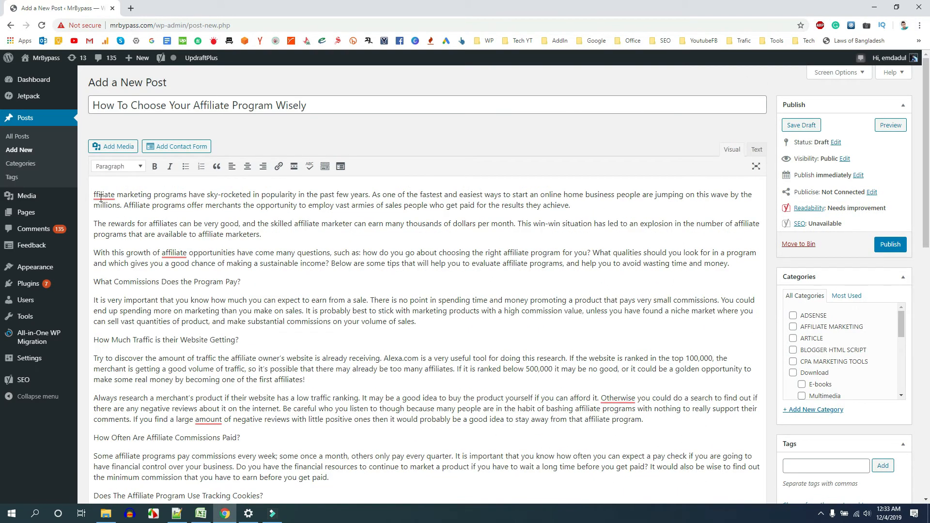
Add the missing "A" at the start of the post's first paragraph so the first word reads "Affiliate".
{"action": "mouse_move", "coordinate": [99, 196]}
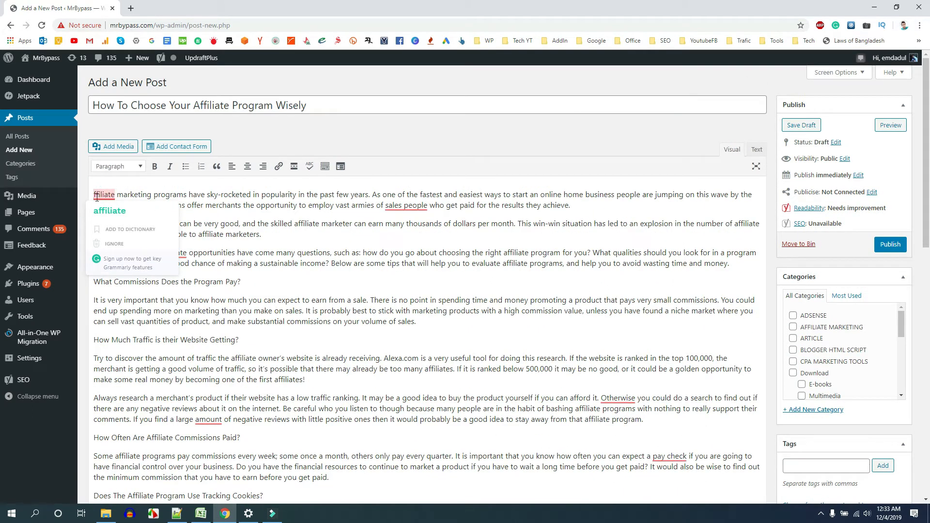
{"action": "left_click", "coordinate": [94, 196]}
{"action": "type", "text": "A"}
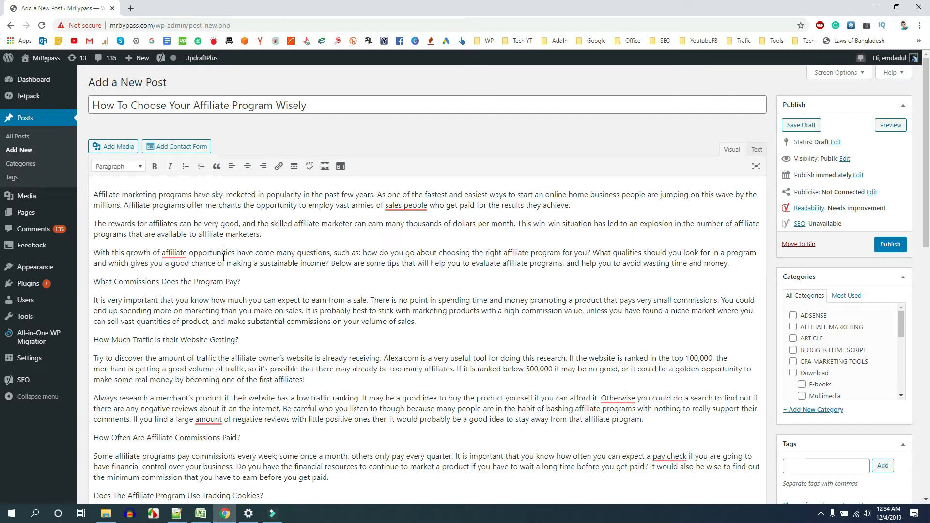
{"action": "left_click", "coordinate": [224, 255]}
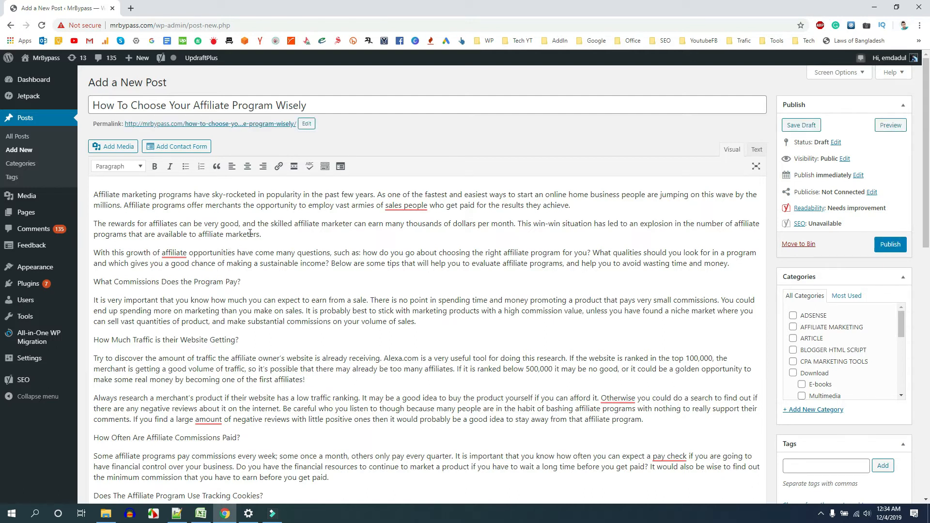
Copy "Affiliate Program" from the post title and set it as the Yoast SEO focus keyphrase.
{"action": "left_click_drag", "start_coordinate": [273, 105], "coordinate": [196, 103]}
{"action": "key", "text": "ctrl+c"}
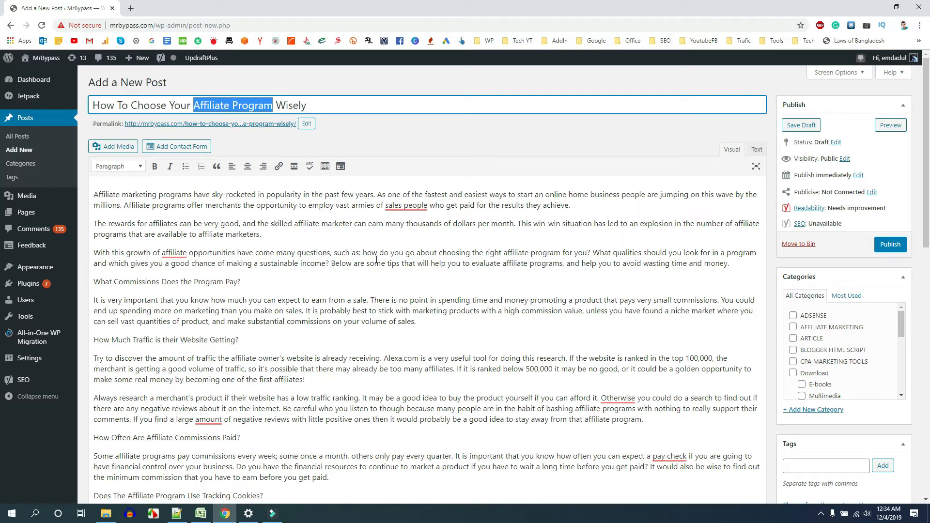
{"action": "left_click", "coordinate": [223, 213]}
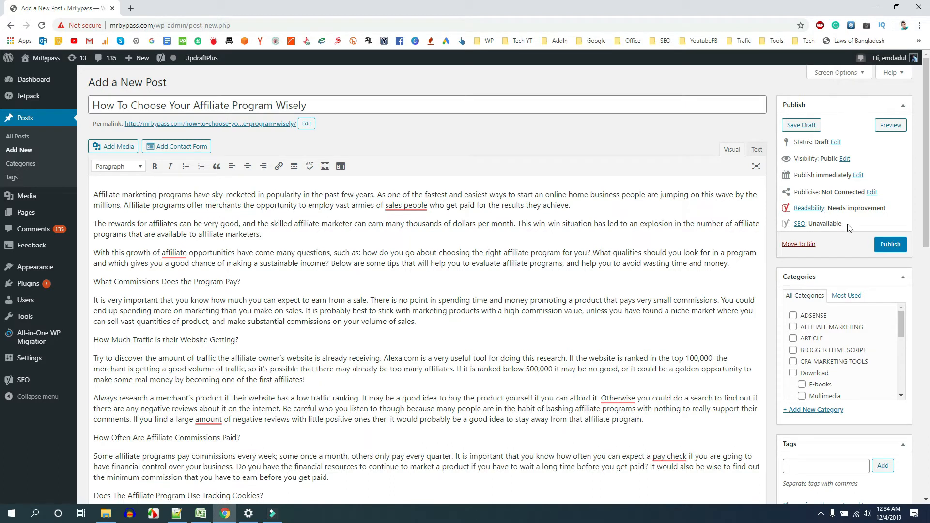
{"action": "left_click_drag", "start_coordinate": [845, 224], "coordinate": [808, 223]}
{"action": "scroll", "coordinate": [738, 247], "scroll_direction": "down", "scroll_amount": 12}
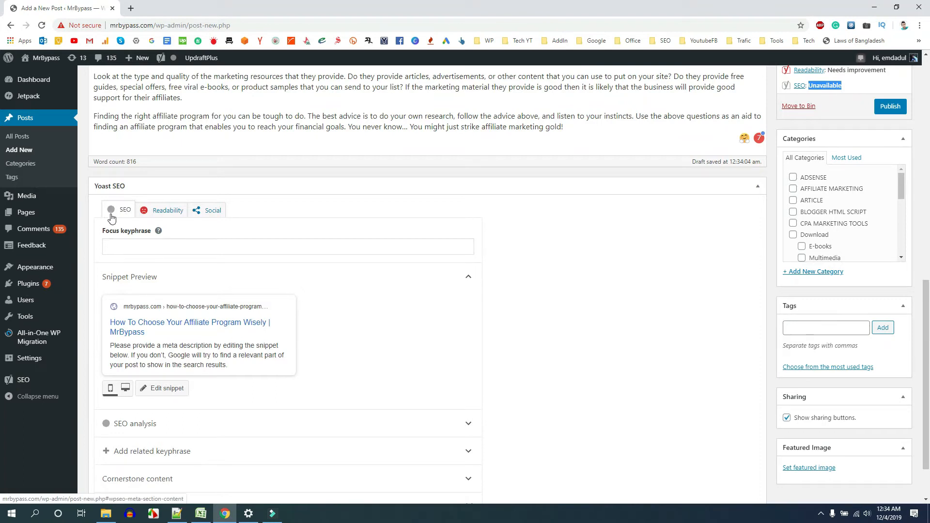
{"action": "left_click", "coordinate": [120, 248]}
{"action": "key", "text": "ctrl+v"}
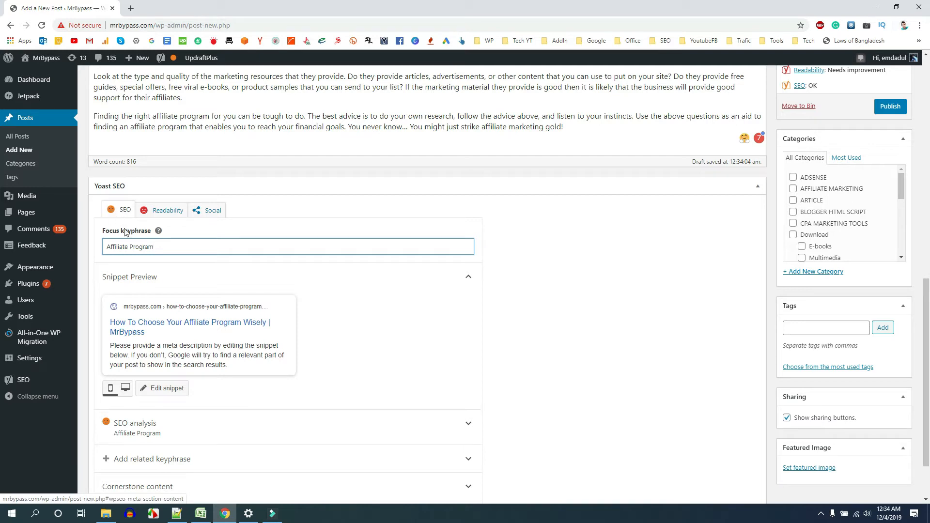
Expand the SEO analysis for the focus keyphrase and review its problems, improvements and good results.
{"action": "scroll", "coordinate": [365, 311], "scroll_direction": "up", "scroll_amount": 1}
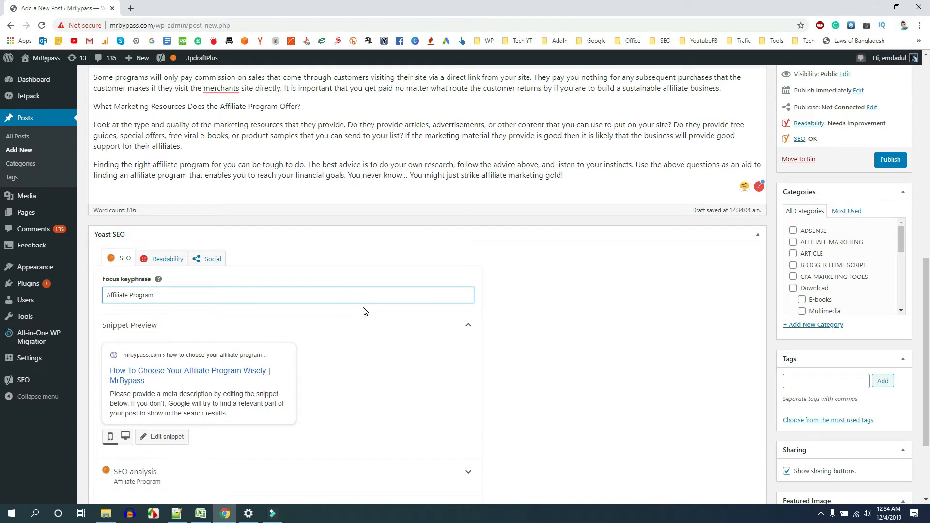
{"action": "scroll", "coordinate": [365, 311], "scroll_direction": "down", "scroll_amount": 3}
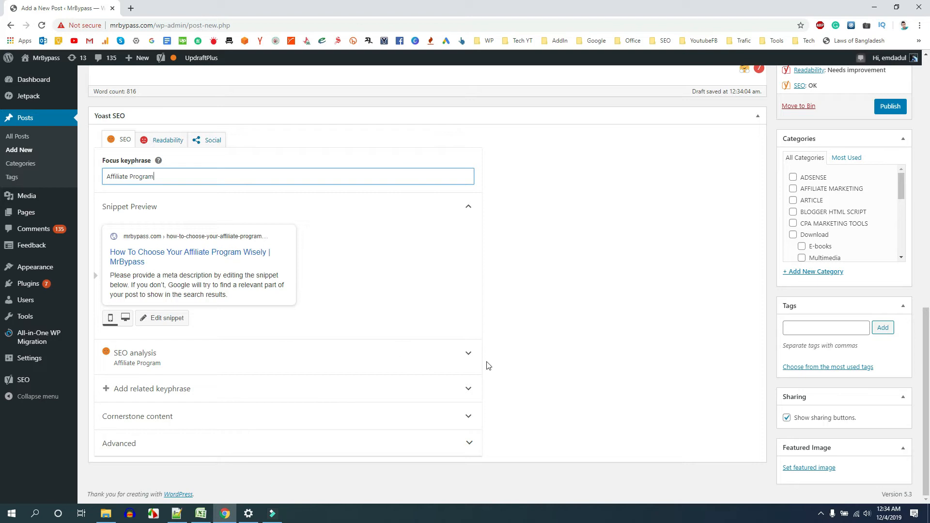
{"action": "left_click", "coordinate": [469, 358]}
{"action": "scroll", "coordinate": [549, 276], "scroll_direction": "down", "scroll_amount": 6}
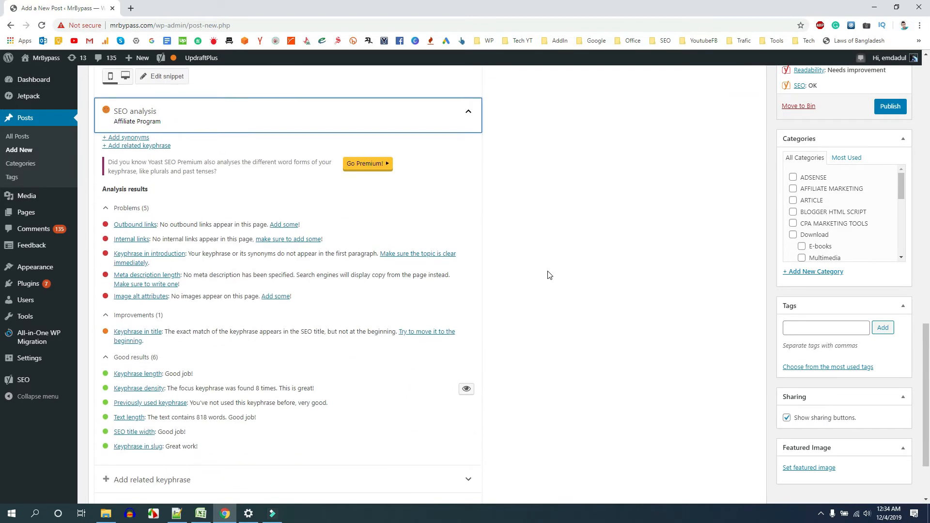
{"action": "left_click_drag", "start_coordinate": [222, 362], "coordinate": [111, 130]}
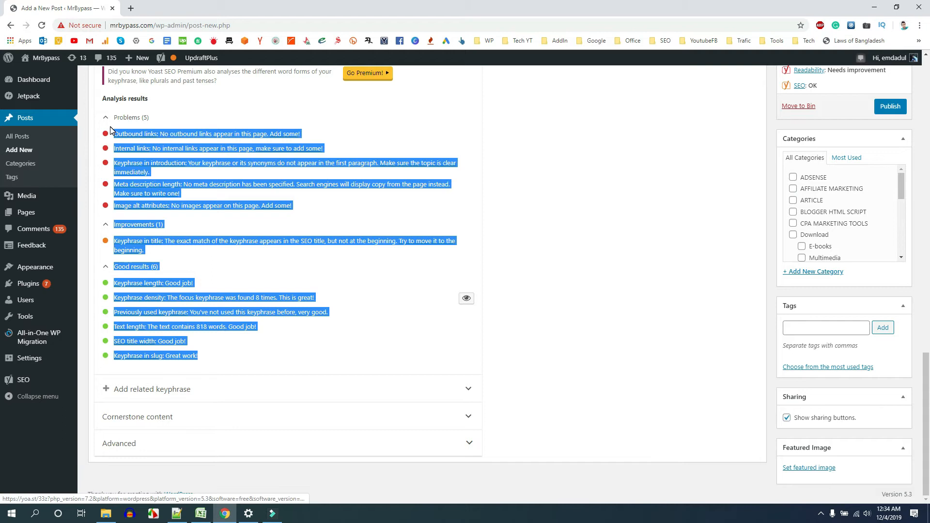
{"action": "left_click", "coordinate": [238, 358]}
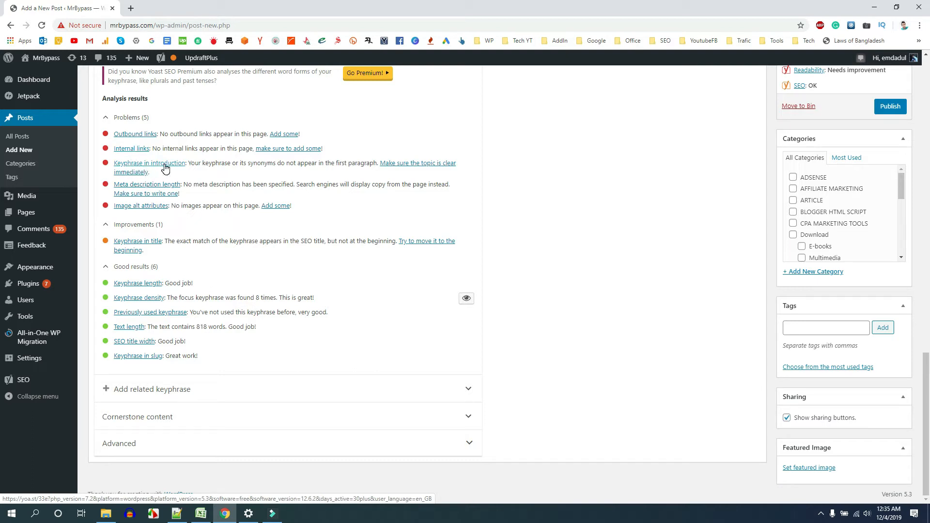
{"action": "scroll", "coordinate": [238, 172], "scroll_direction": "up", "scroll_amount": 5}
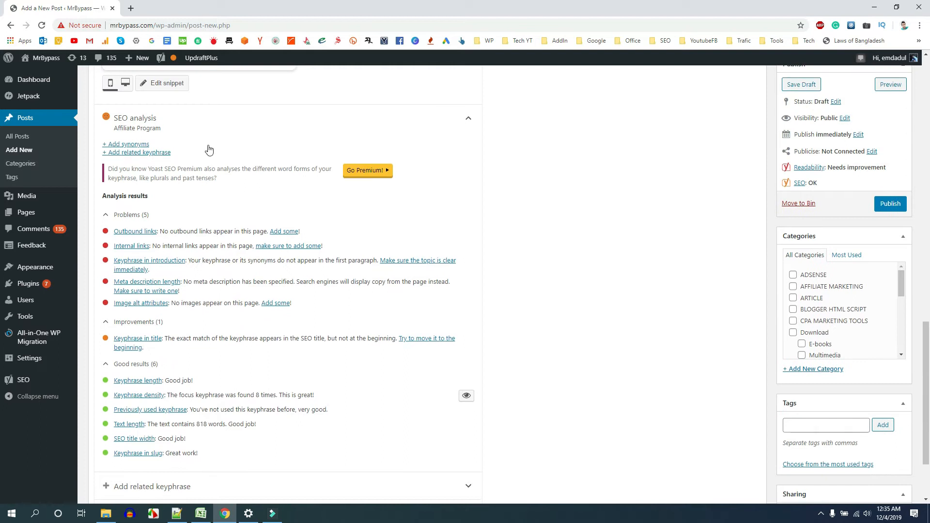
Check the post's first paragraph against the keyphrase-in-introduction problem in the SEO analysis.
{"action": "scroll", "coordinate": [199, 145], "scroll_direction": "up", "scroll_amount": 4}
{"action": "left_click_drag", "start_coordinate": [158, 281], "coordinate": [117, 279]}
{"action": "scroll", "coordinate": [318, 227], "scroll_direction": "up", "scroll_amount": 10}
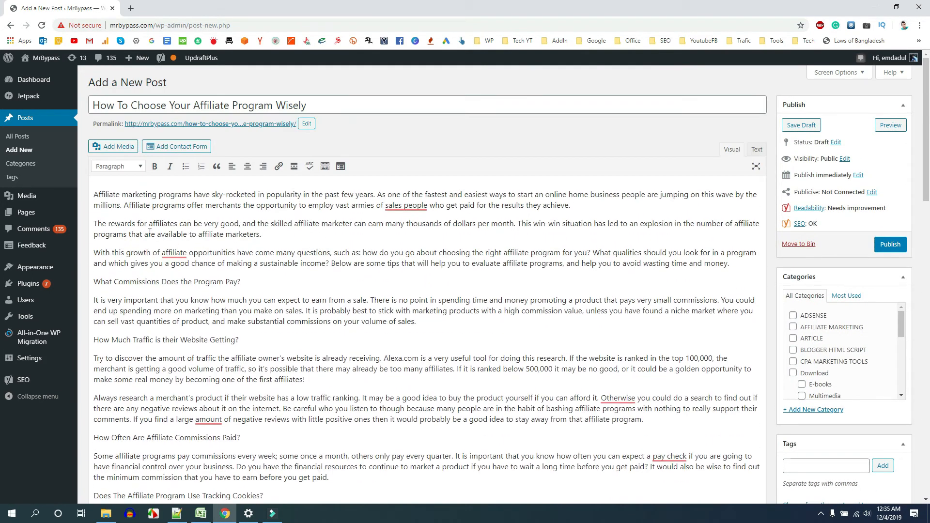
{"action": "left_click_drag", "start_coordinate": [96, 196], "coordinate": [573, 205]}
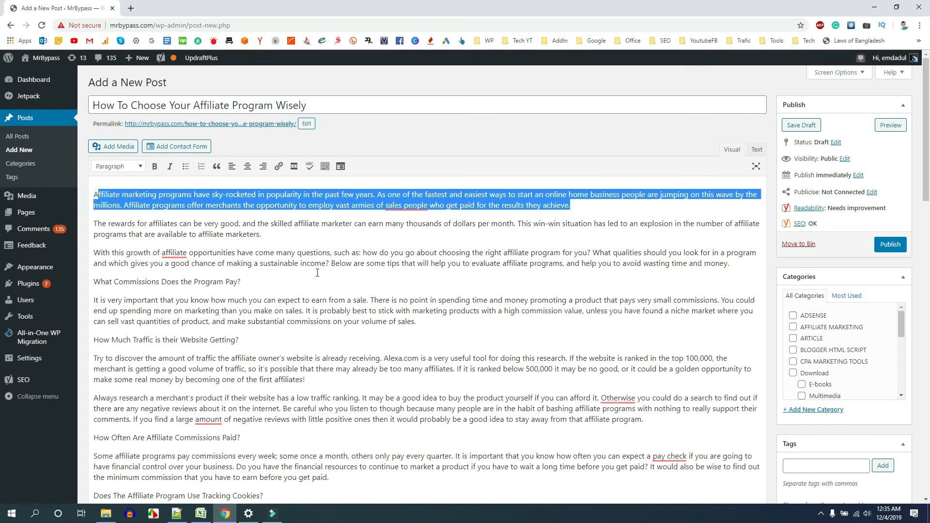
{"action": "scroll", "coordinate": [265, 289], "scroll_direction": "down", "scroll_amount": 7}
{"action": "scroll", "coordinate": [265, 289], "scroll_direction": "down", "scroll_amount": 12}
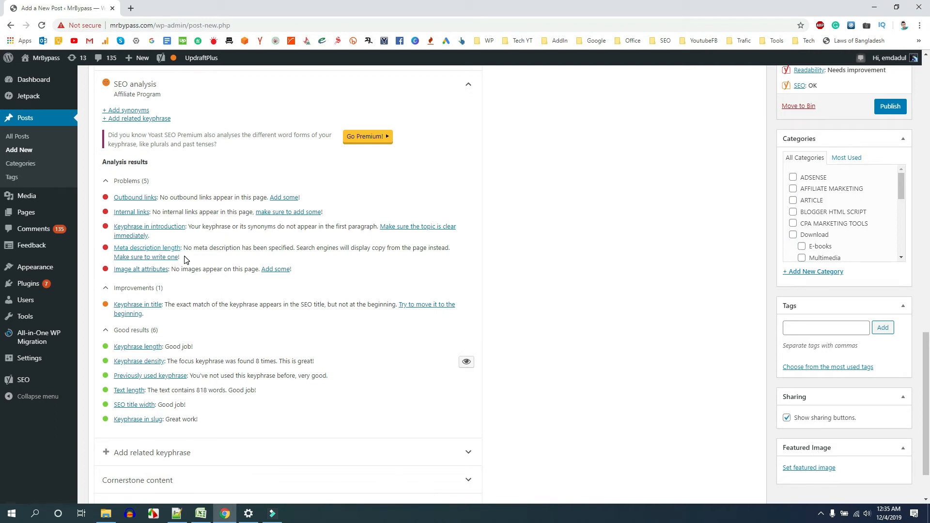
Open the Yoast snippet editor from the snippet preview and place the cursor in the meta description field.
{"action": "scroll", "coordinate": [184, 259], "scroll_direction": "up", "scroll_amount": 3}
{"action": "scroll", "coordinate": [184, 259], "scroll_direction": "up", "scroll_amount": 3}
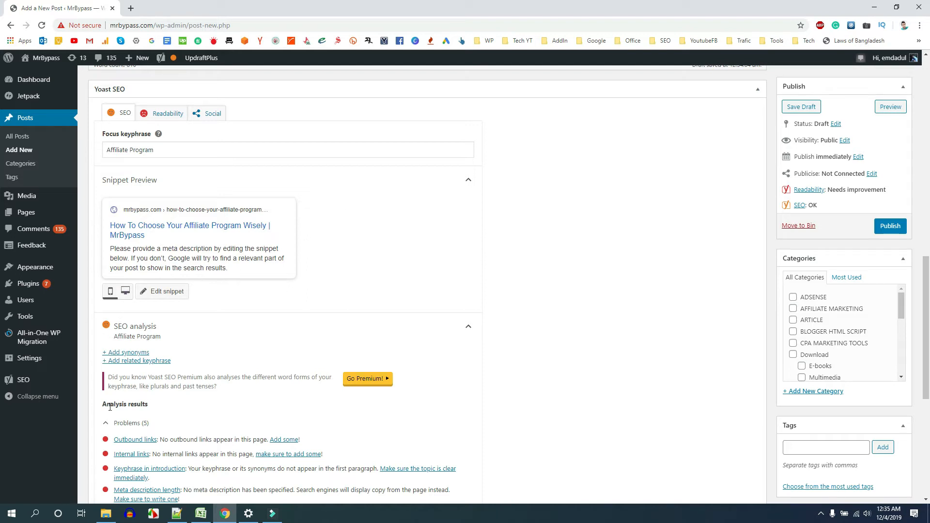
{"action": "left_click", "coordinate": [174, 257]}
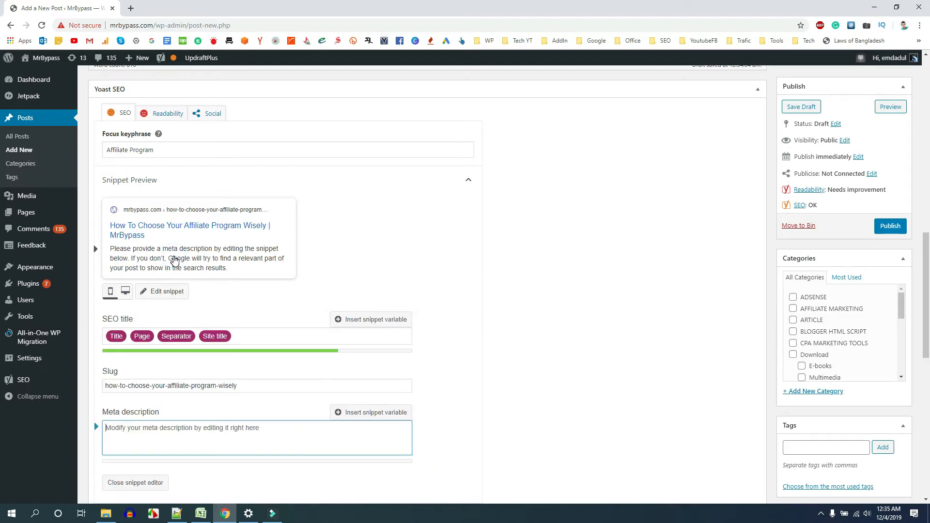
{"action": "scroll", "coordinate": [214, 276], "scroll_direction": "down", "scroll_amount": 1}
{"action": "scroll", "coordinate": [216, 276], "scroll_direction": "down", "scroll_amount": 1}
{"action": "left_click", "coordinate": [264, 333]}
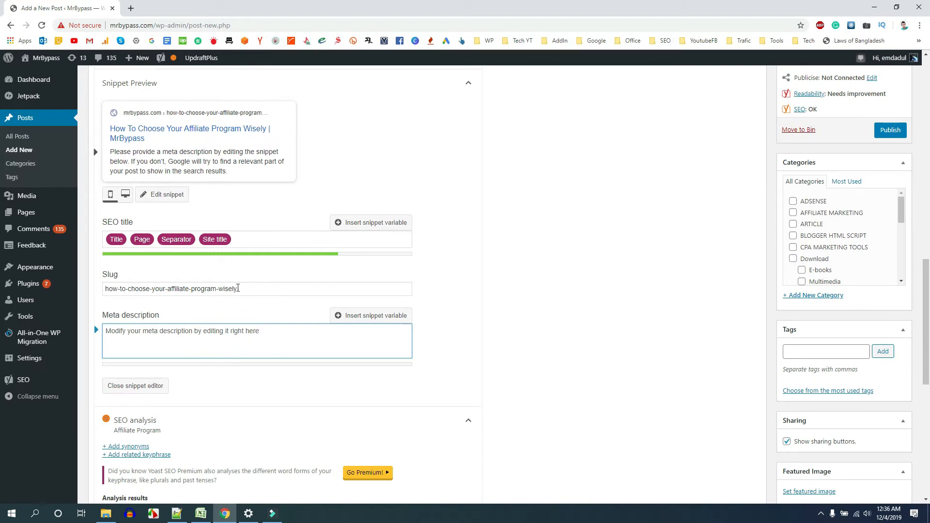
Review the SEO analysis results, comparing the keyphrase-in-title improvement with the wording of the post title.
{"action": "scroll", "coordinate": [237, 291], "scroll_direction": "down", "scroll_amount": 4}
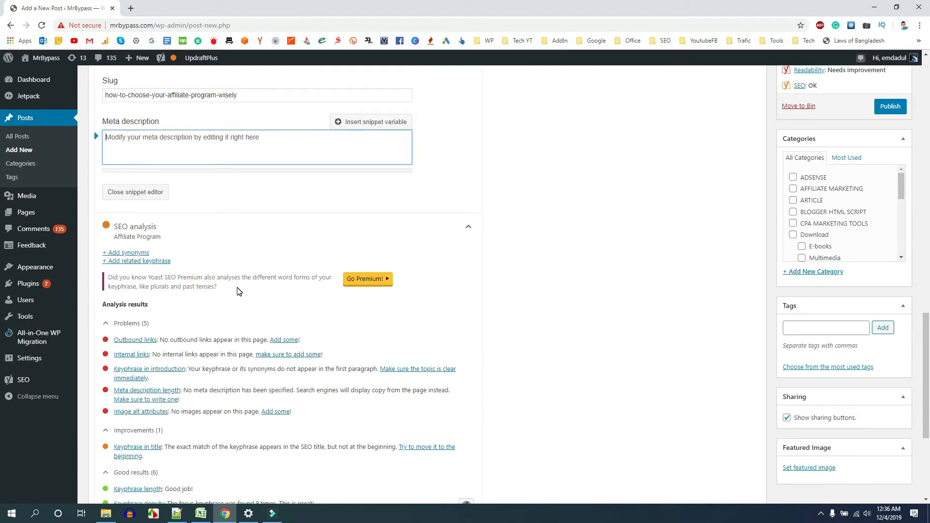
{"action": "scroll", "coordinate": [219, 323], "scroll_direction": "down", "scroll_amount": 1}
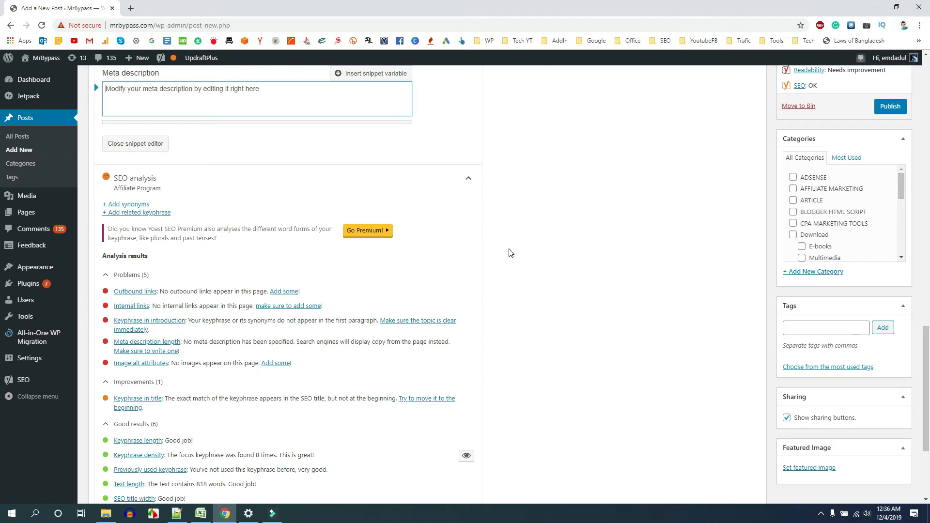
{"action": "scroll", "coordinate": [509, 252], "scroll_direction": "down", "scroll_amount": 3}
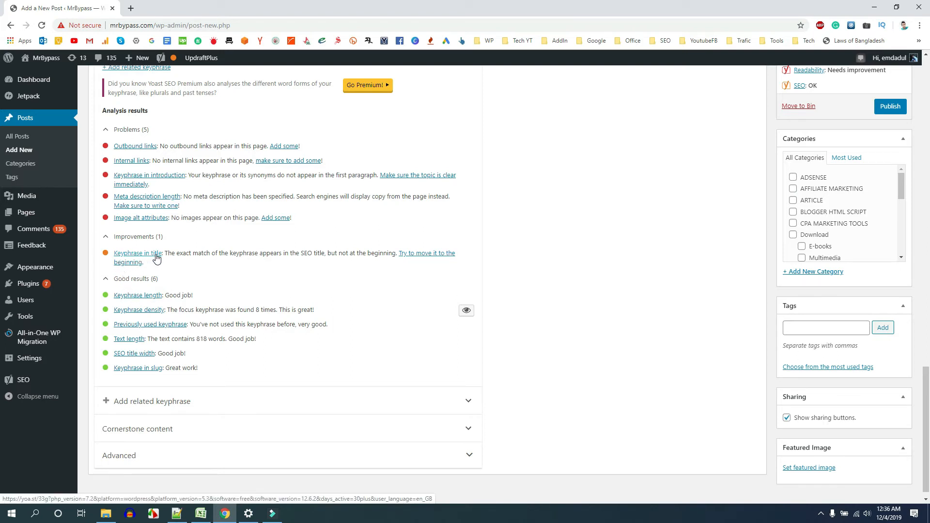
{"action": "scroll", "coordinate": [457, 278], "scroll_direction": "up", "scroll_amount": 20}
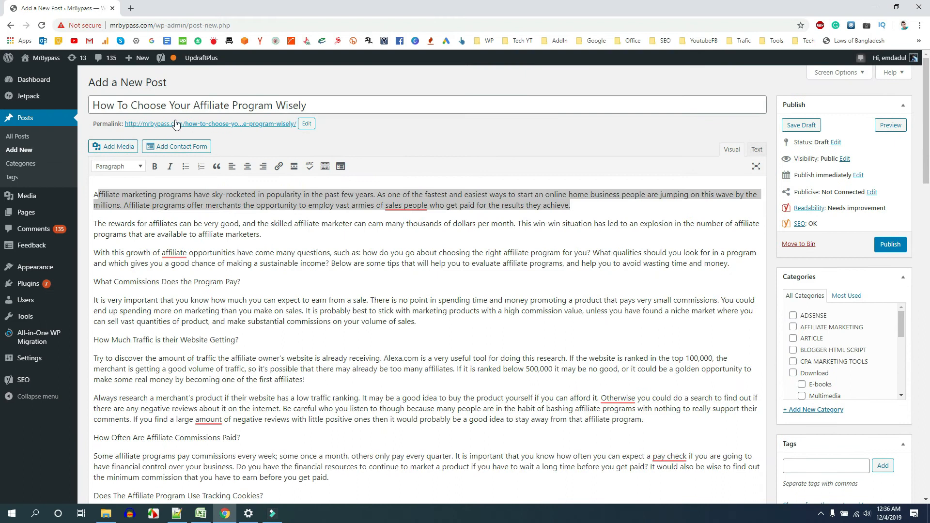
{"action": "left_click_drag", "start_coordinate": [169, 105], "coordinate": [273, 106]}
{"action": "scroll", "coordinate": [236, 323], "scroll_direction": "down", "scroll_amount": 20}
{"action": "scroll", "coordinate": [236, 323], "scroll_direction": "down", "scroll_amount": 9}
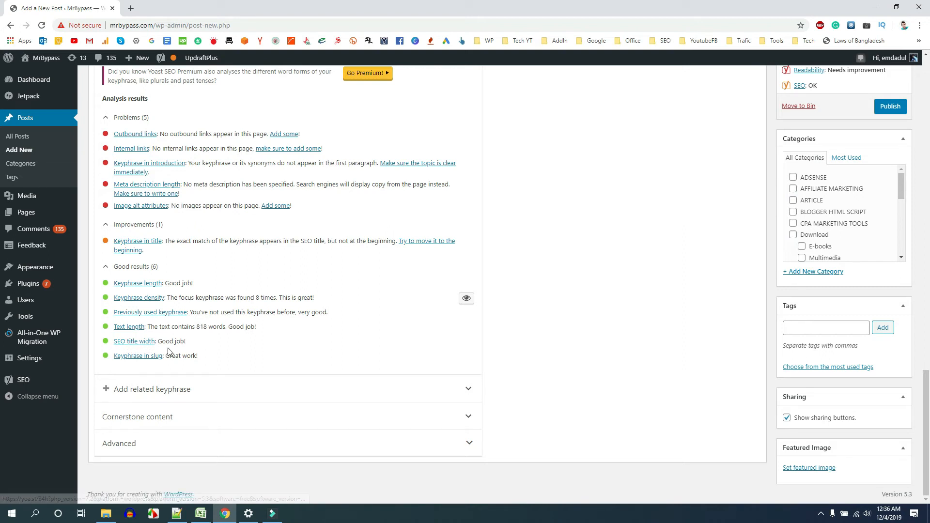
{"action": "left_click", "coordinate": [215, 357]}
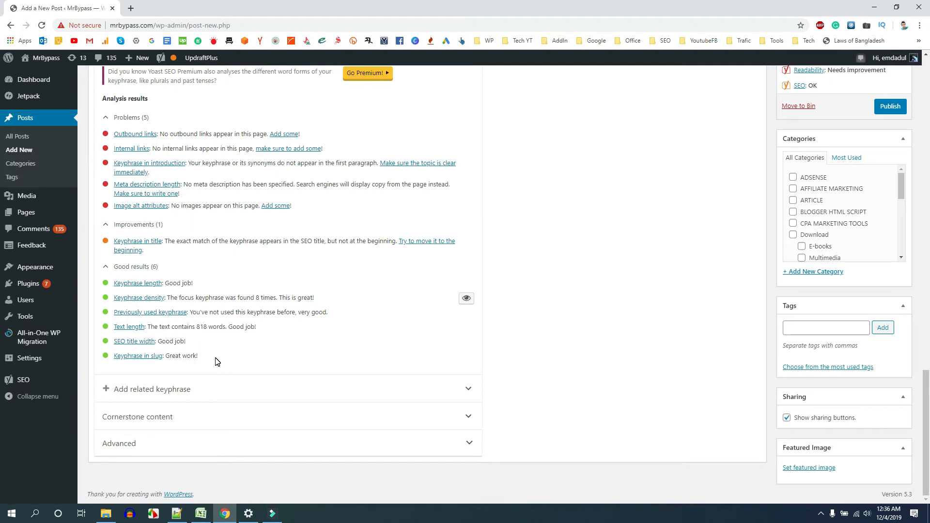
Add "Affiliate Program - " at the beginning of the post title, before "How To Choose".
{"action": "scroll", "coordinate": [216, 362], "scroll_direction": "up", "scroll_amount": 20}
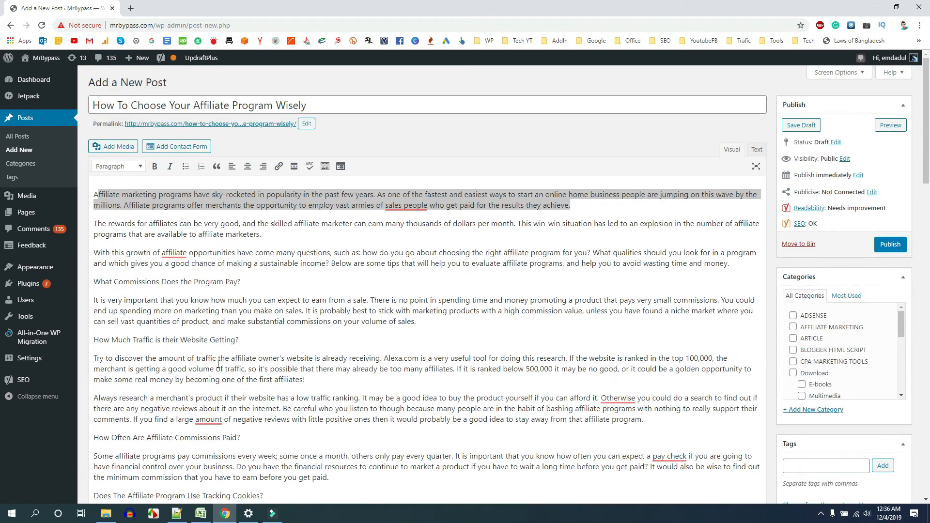
{"action": "left_click", "coordinate": [203, 199]}
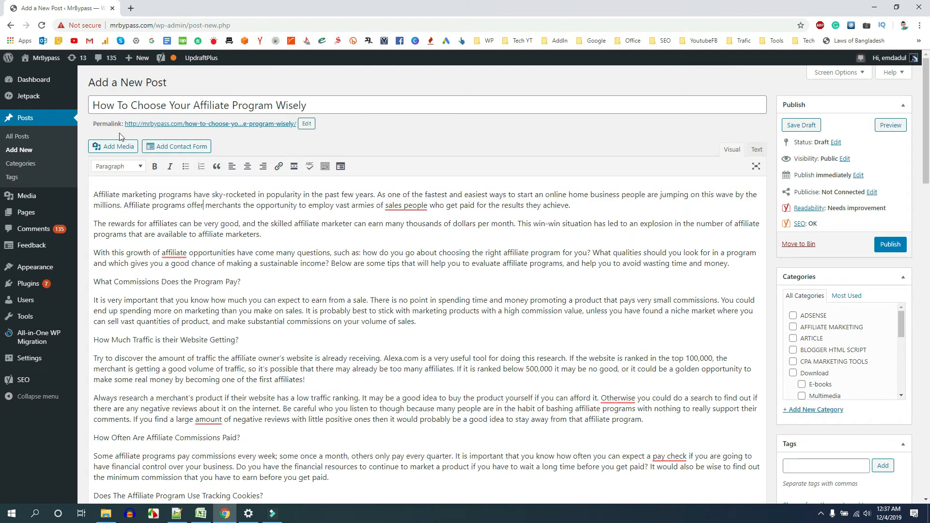
{"action": "left_click", "coordinate": [94, 104]}
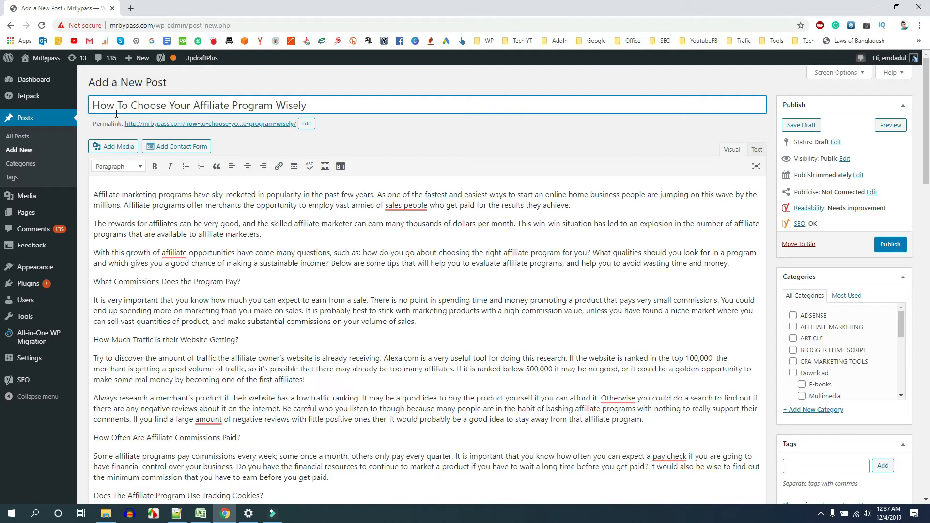
{"action": "type", "text": "Affiliate Program"}
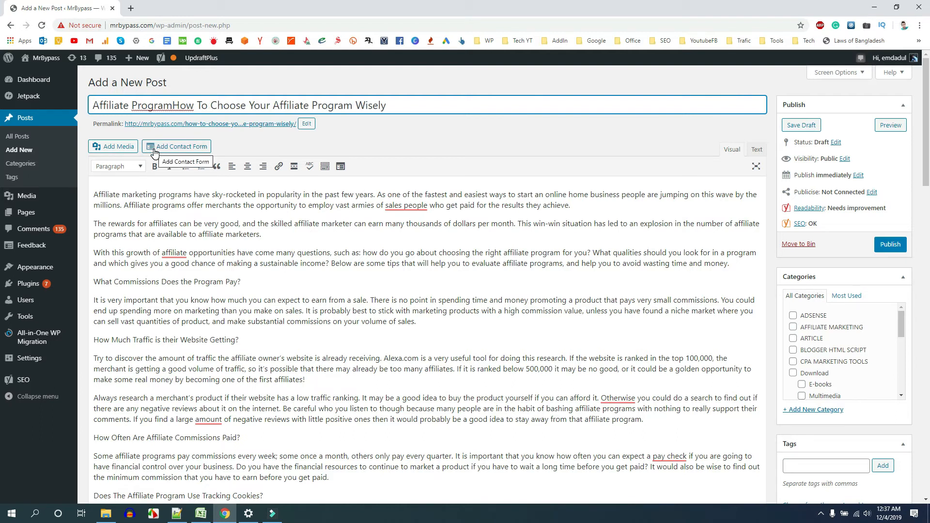
{"action": "type", "text": "-"}
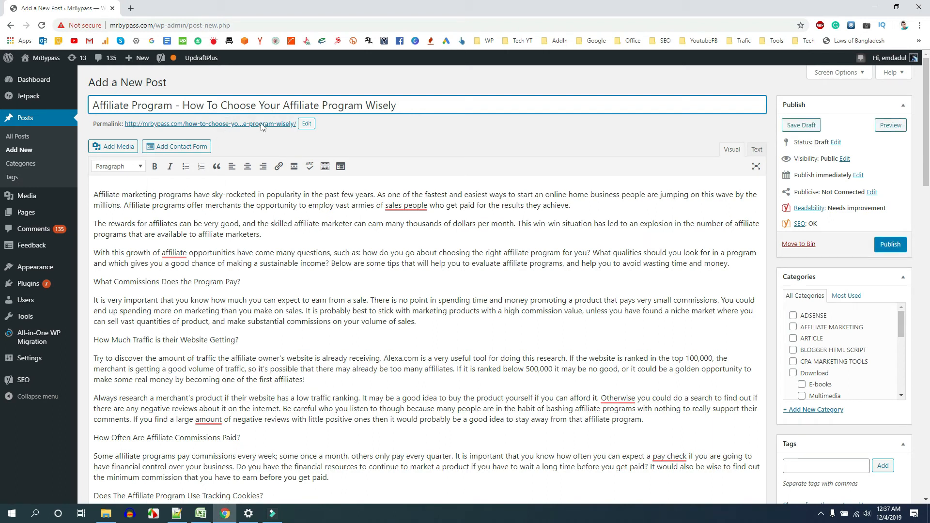
Insert "or Affiliate Program" after "Affiliate marketing programs" in the post's first paragraph.
{"action": "left_click", "coordinate": [98, 188]}
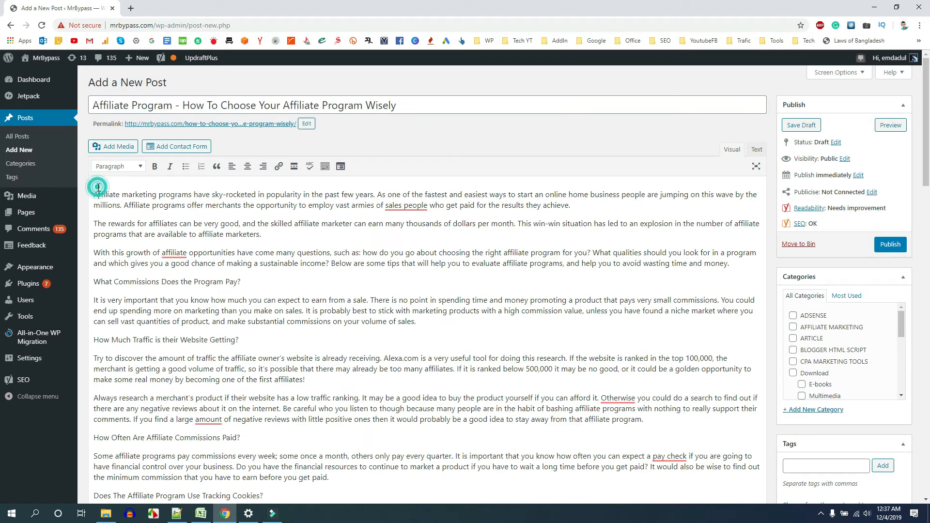
{"action": "left_click_drag", "start_coordinate": [570, 206], "coordinate": [58, 196]}
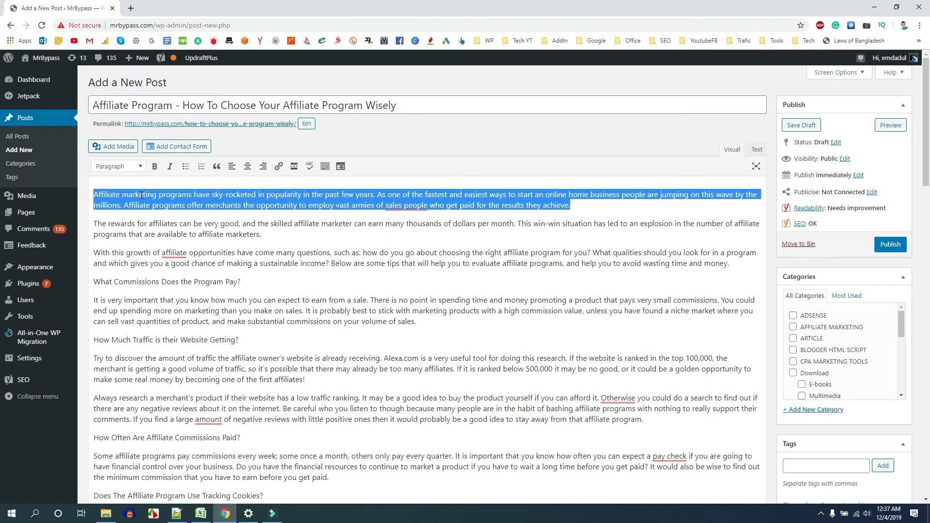
{"action": "left_click", "coordinate": [192, 194]}
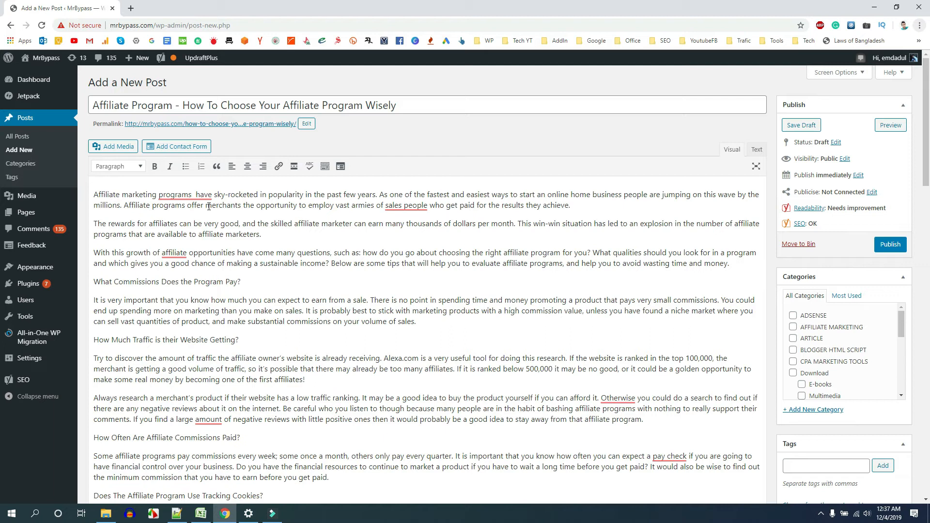
{"action": "mouse_move", "coordinate": [197, 195]}
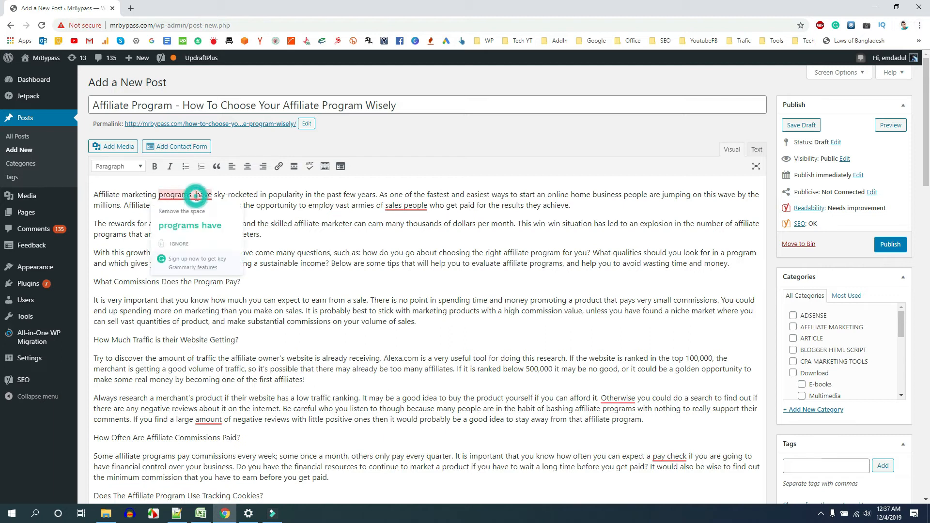
{"action": "left_click", "coordinate": [207, 224]}
{"action": "type", "text": "or "}
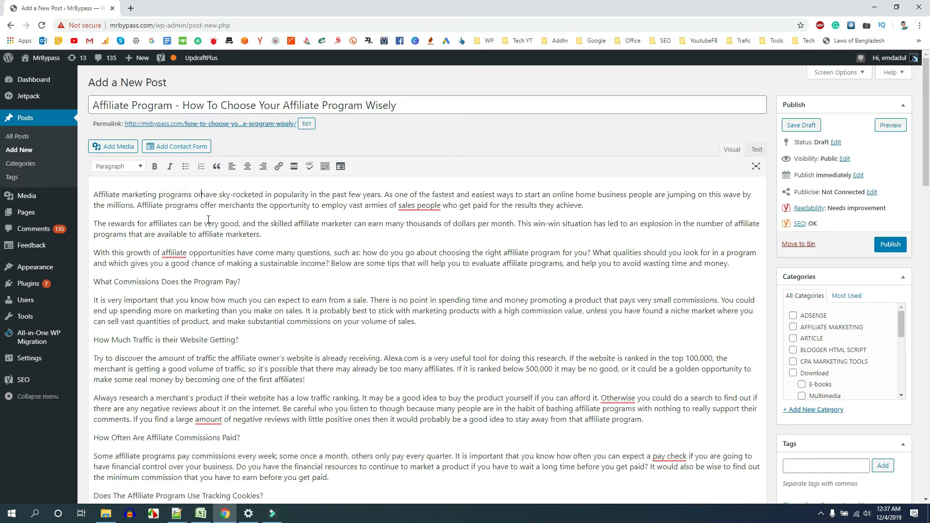
{"action": "type", "text": "Affiliate Program"}
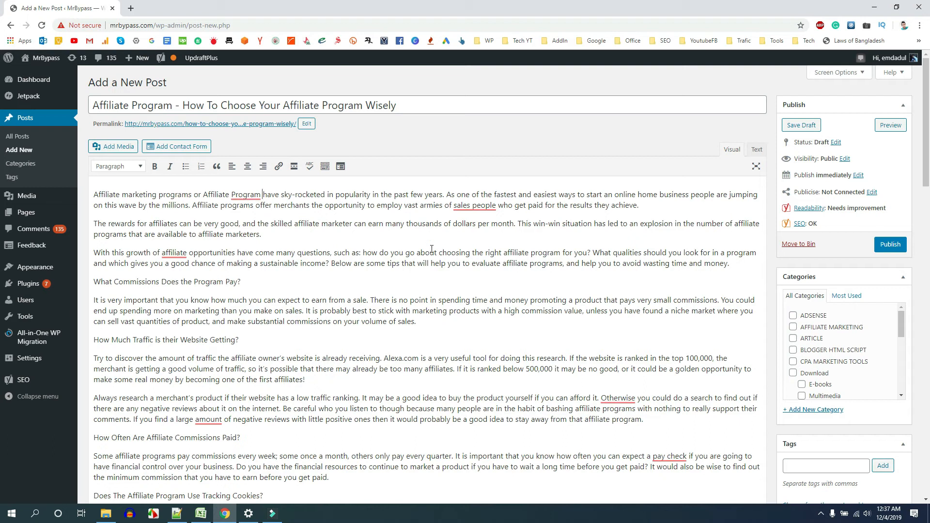
Format "What Commissions Does the Program Pay?" and "How Much Traffic is their Website Getting?" as Heading 2.
{"action": "scroll", "coordinate": [314, 286], "scroll_direction": "down", "scroll_amount": 3}
{"action": "scroll", "coordinate": [313, 287], "scroll_direction": "up", "scroll_amount": 3}
{"action": "left_click_drag", "start_coordinate": [243, 282], "coordinate": [94, 282]}
{"action": "left_click", "coordinate": [112, 167]}
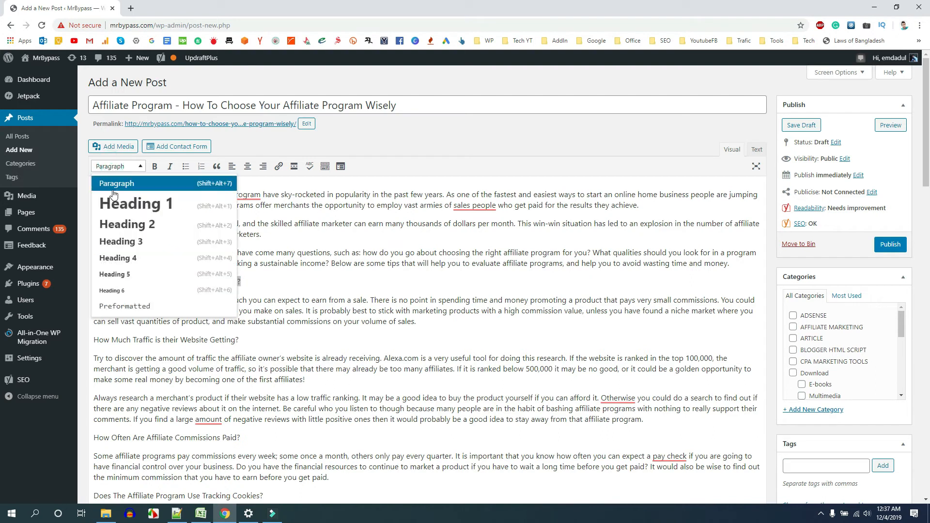
{"action": "left_click", "coordinate": [116, 227]}
{"action": "scroll", "coordinate": [168, 267], "scroll_direction": "down", "scroll_amount": 3}
{"action": "left_click_drag", "start_coordinate": [240, 195], "coordinate": [93, 195]}
{"action": "left_click", "coordinate": [120, 107]}
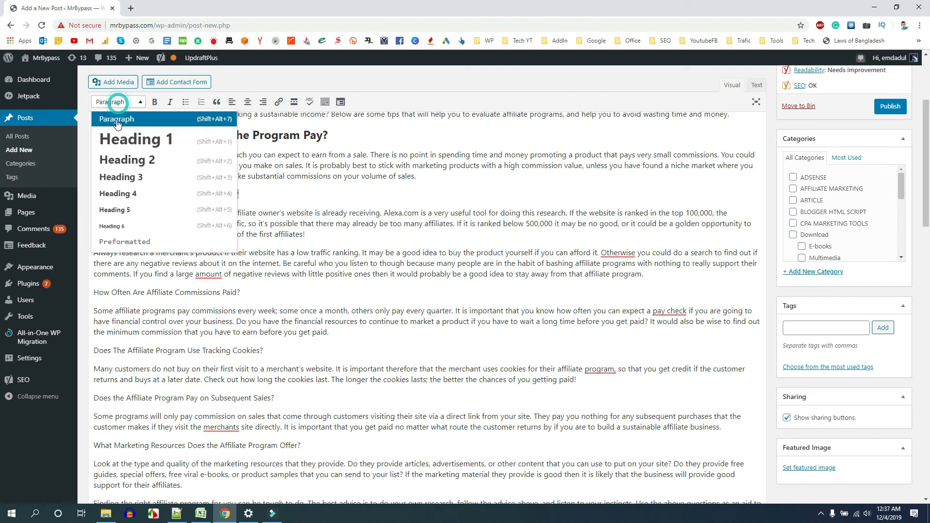
{"action": "left_click", "coordinate": [116, 162]}
Format "How Often Are Affiliate Commissions Paid?" and "Does The Affiliate Program Use Tracking Cookies?" as Heading 2.
{"action": "left_click_drag", "start_coordinate": [247, 294], "coordinate": [93, 292]}
{"action": "left_click", "coordinate": [128, 102]}
{"action": "left_click", "coordinate": [119, 158]}
{"action": "scroll", "coordinate": [277, 210], "scroll_direction": "down", "scroll_amount": 3}
{"action": "left_click_drag", "start_coordinate": [276, 209], "coordinate": [93, 205]}
{"action": "left_click", "coordinate": [118, 101]}
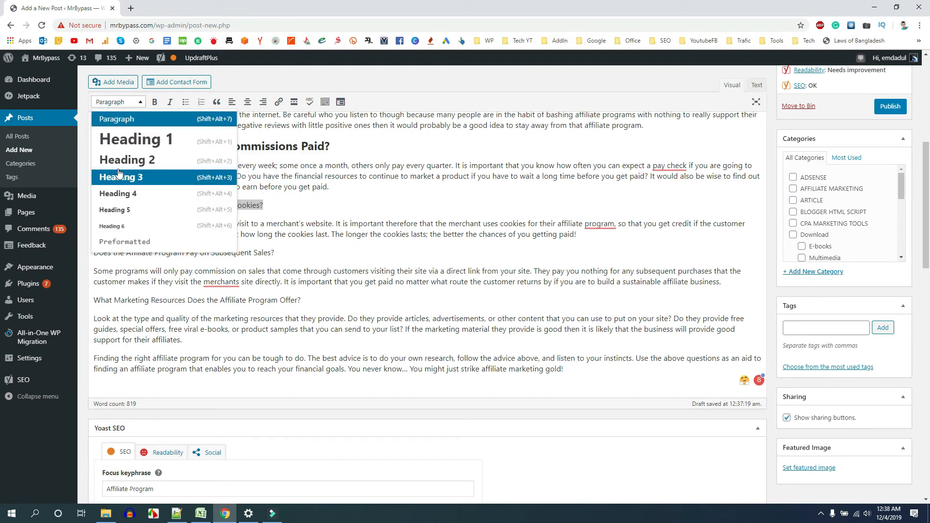
{"action": "left_click", "coordinate": [121, 160]}
Format "Does the Affiliate Program Pay on Subsequent Sales?" and "What Marketing Resources Does the Affiliate Program Offer?" as Heading 2.
{"action": "left_click", "coordinate": [291, 253]}
{"action": "left_click_drag", "start_coordinate": [250, 256], "coordinate": [102, 257]}
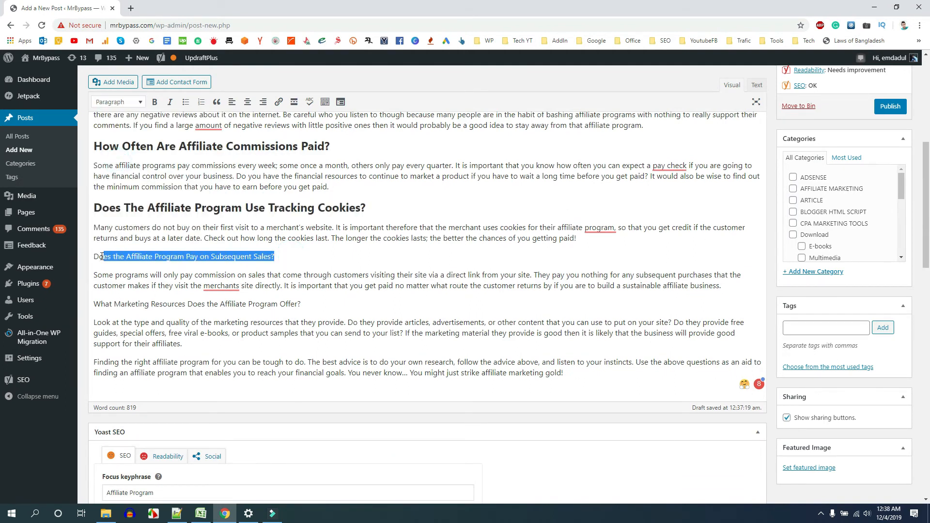
{"action": "left_click", "coordinate": [119, 101]}
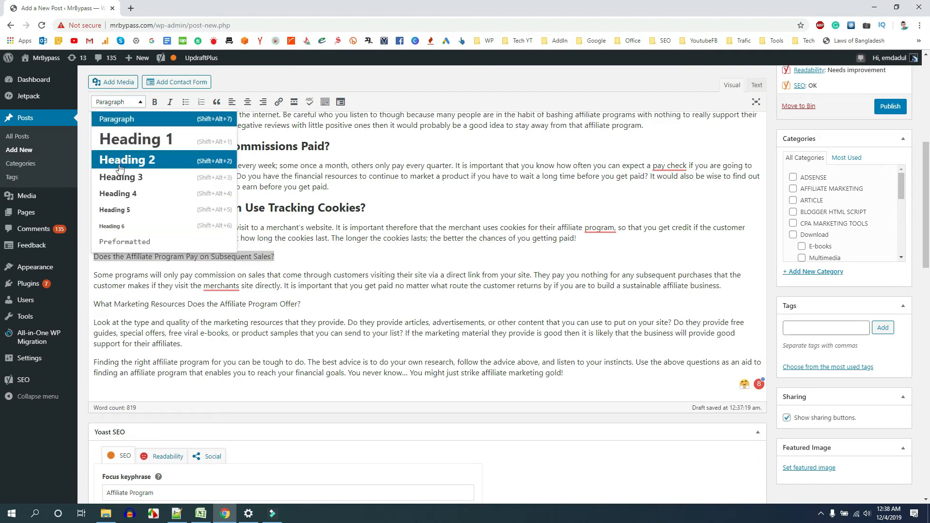
{"action": "left_click", "coordinate": [118, 160]}
{"action": "left_click_drag", "start_coordinate": [310, 306], "coordinate": [88, 310]}
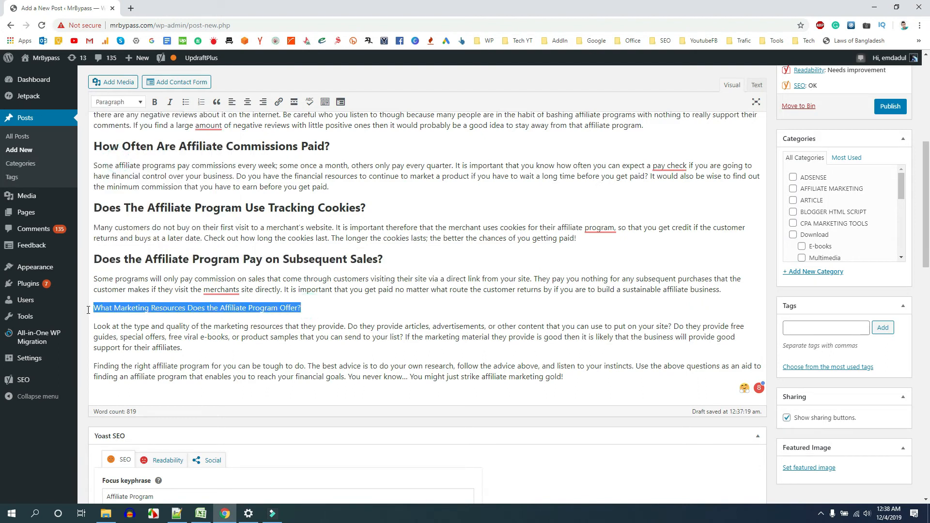
{"action": "left_click", "coordinate": [118, 105]}
{"action": "left_click", "coordinate": [125, 161]}
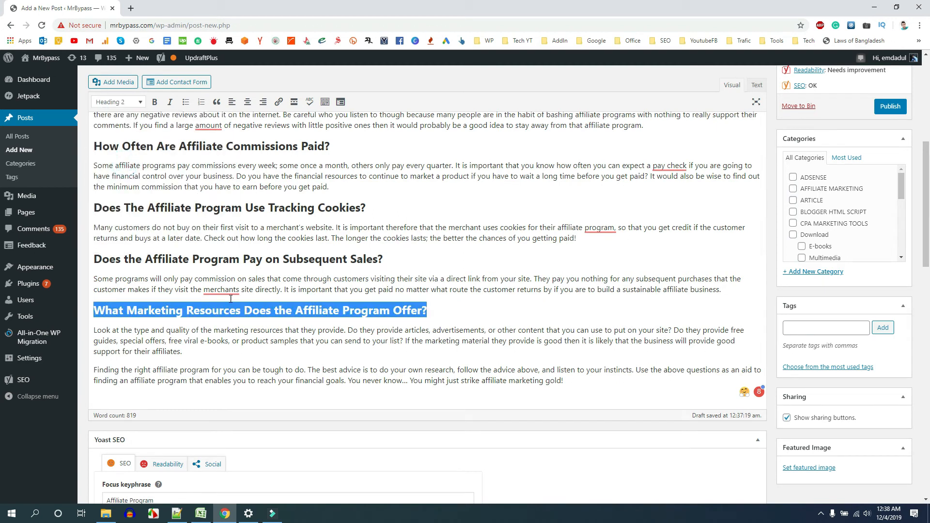
Review the updated problems and good results in the SEO analysis after the title, introduction and subheading edits.
{"action": "scroll", "coordinate": [238, 315], "scroll_direction": "down", "scroll_amount": 15}
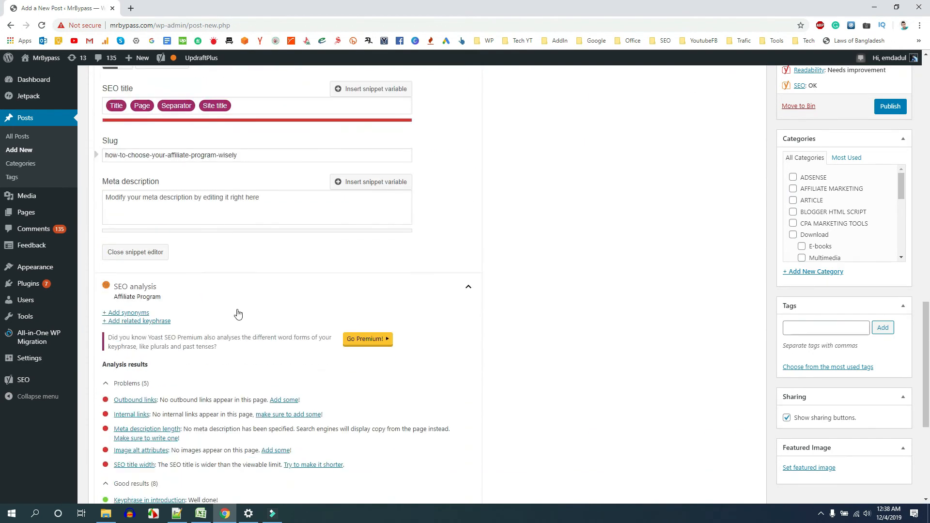
{"action": "scroll", "coordinate": [227, 315], "scroll_direction": "down", "scroll_amount": 2}
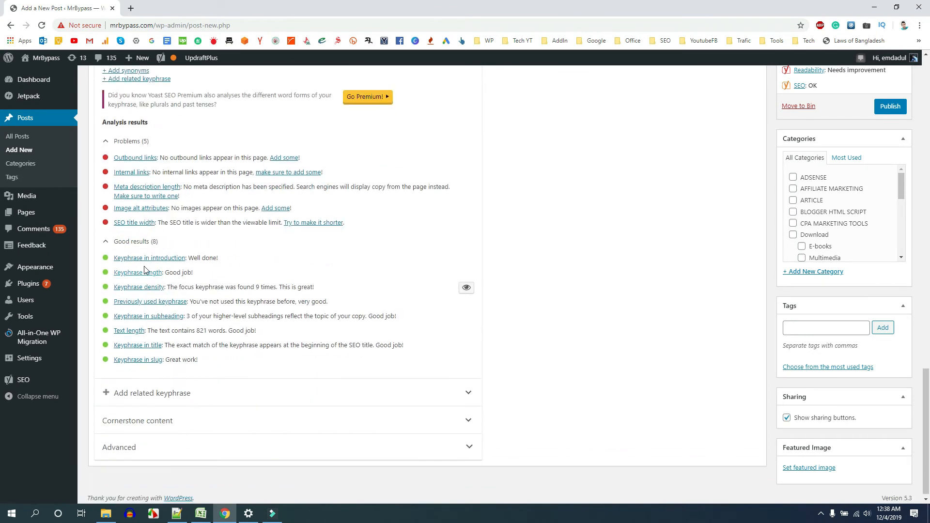
{"action": "left_click", "coordinate": [219, 260]}
{"action": "left_click_drag", "start_coordinate": [219, 260], "coordinate": [196, 275]}
{"action": "left_click", "coordinate": [198, 275]}
Remove the Site title variable from the SEO title and check the SEO analysis for the title width.
{"action": "scroll", "coordinate": [270, 264], "scroll_direction": "up", "scroll_amount": 6}
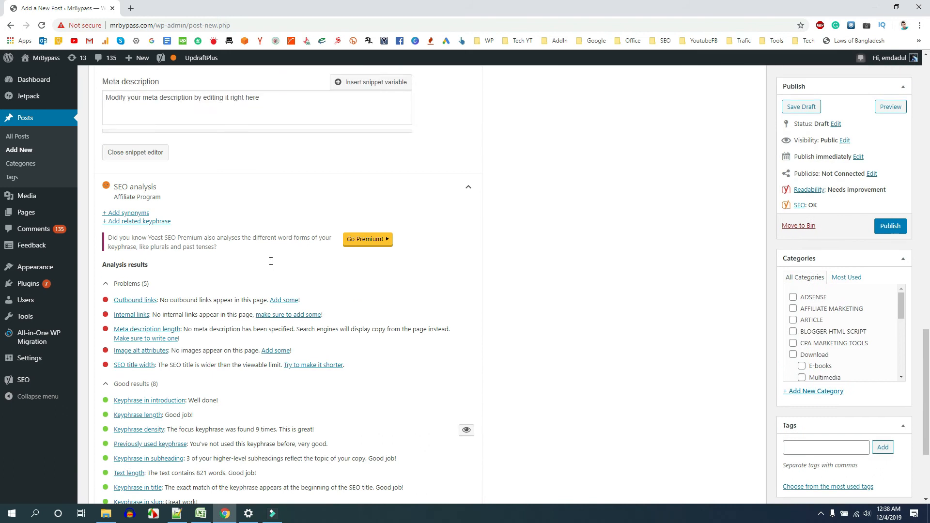
{"action": "scroll", "coordinate": [257, 237], "scroll_direction": "up", "scroll_amount": 2}
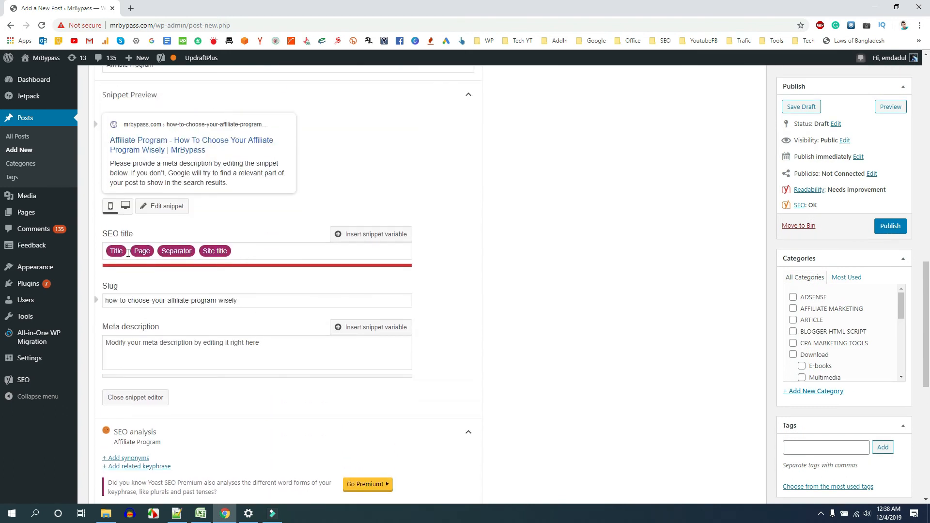
{"action": "left_click", "coordinate": [250, 250]}
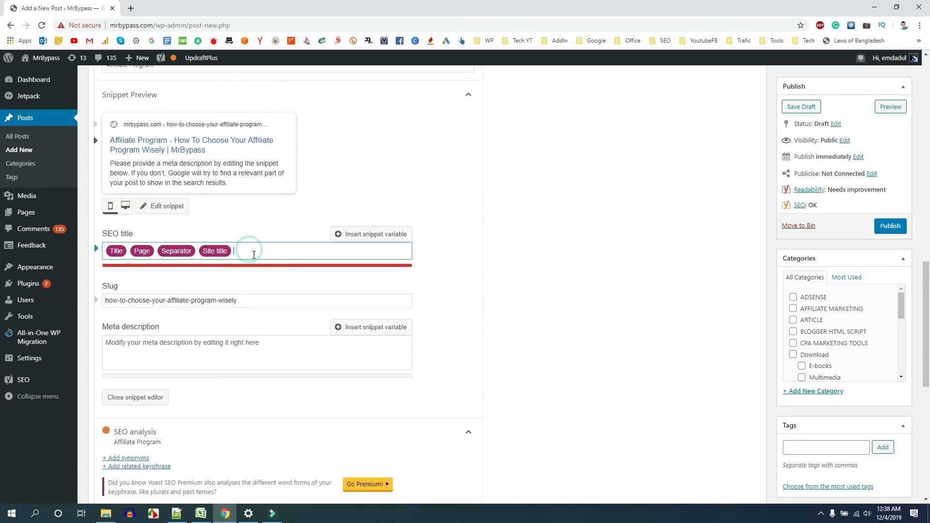
{"action": "key", "text": "BackSpace"}
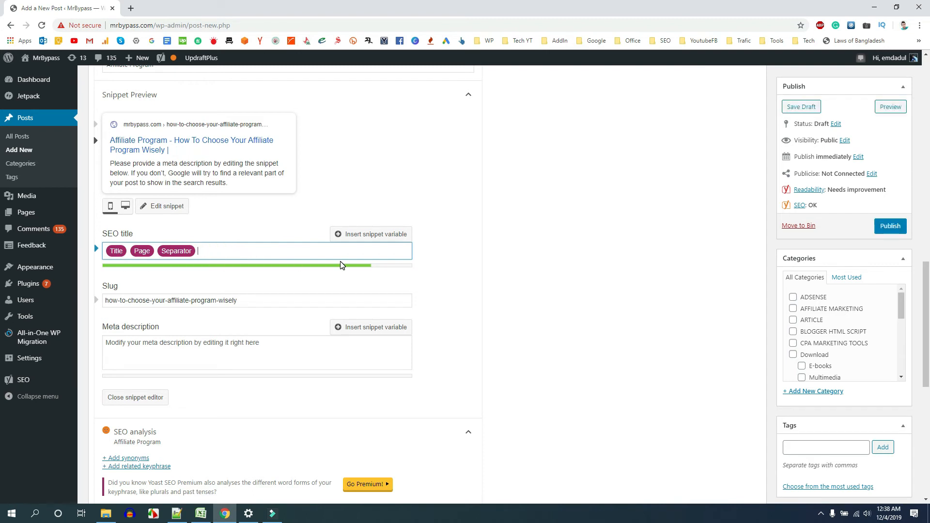
{"action": "scroll", "coordinate": [341, 265], "scroll_direction": "down", "scroll_amount": 7}
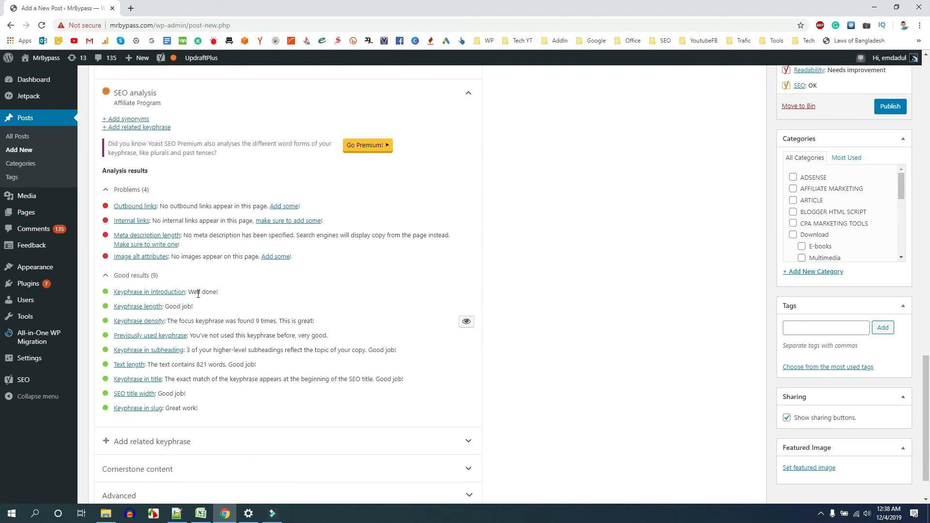
{"action": "scroll", "coordinate": [166, 294], "scroll_direction": "up", "scroll_amount": 2}
{"action": "scroll", "coordinate": [155, 294], "scroll_direction": "down", "scroll_amount": 2}
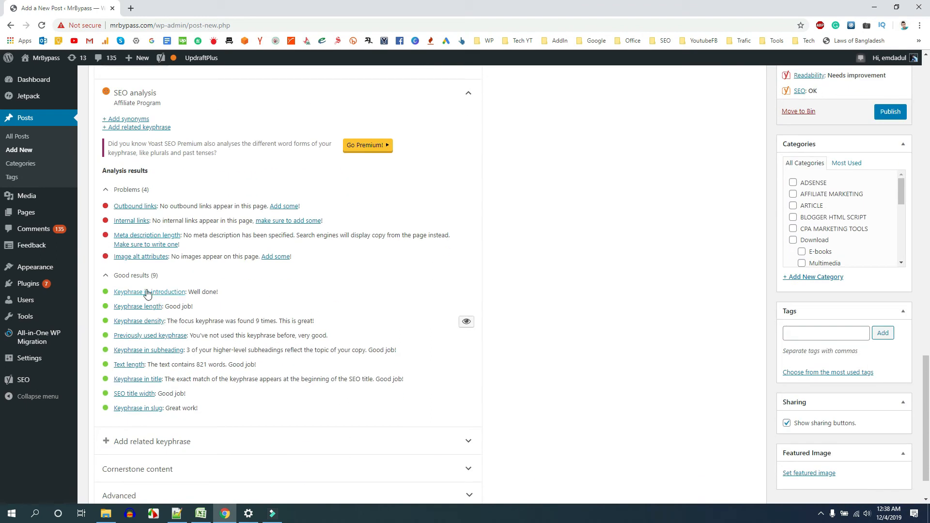
Fill the meta description with the introduction's first sentence, "Affiliate marketing programs or Affiliate Program have sky-rocketed in popularity in the past few years.".
{"action": "left_click", "coordinate": [174, 244]}
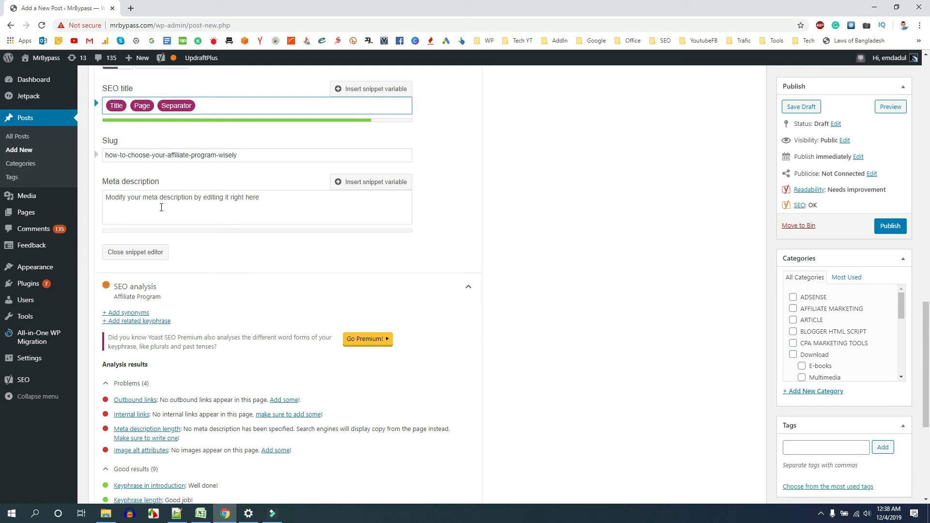
{"action": "left_click", "coordinate": [183, 207]}
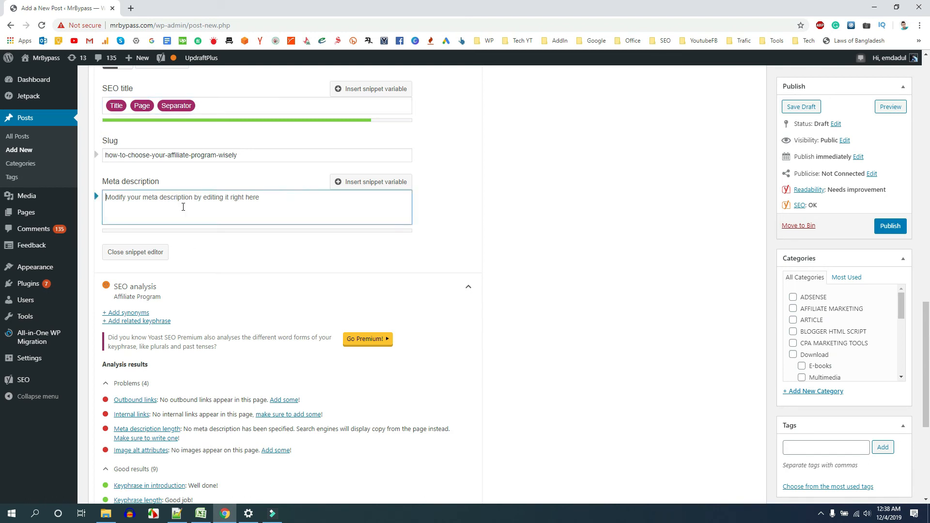
{"action": "scroll", "coordinate": [185, 213], "scroll_direction": "up", "scroll_amount": 14}
{"action": "scroll", "coordinate": [186, 217], "scroll_direction": "up", "scroll_amount": 5}
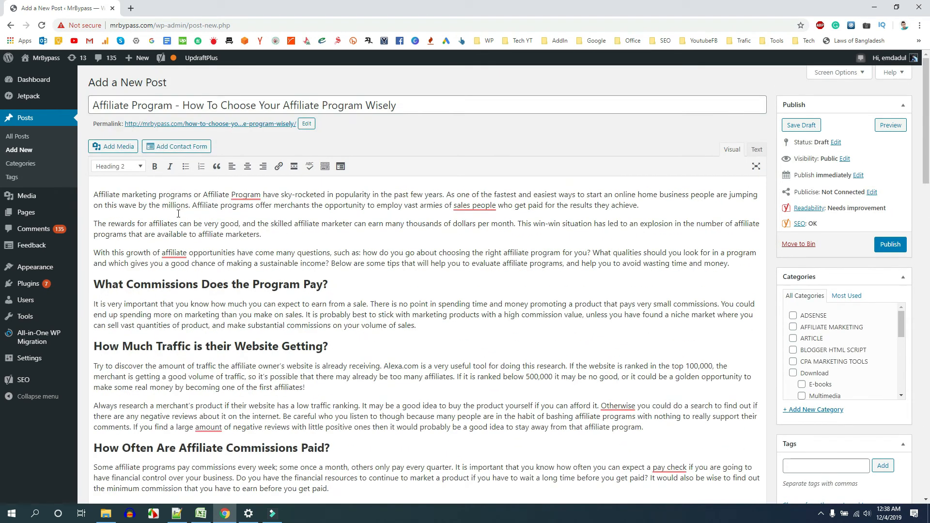
{"action": "left_click_drag", "start_coordinate": [97, 195], "coordinate": [454, 196]}
{"action": "key", "text": "ctrl+c"}
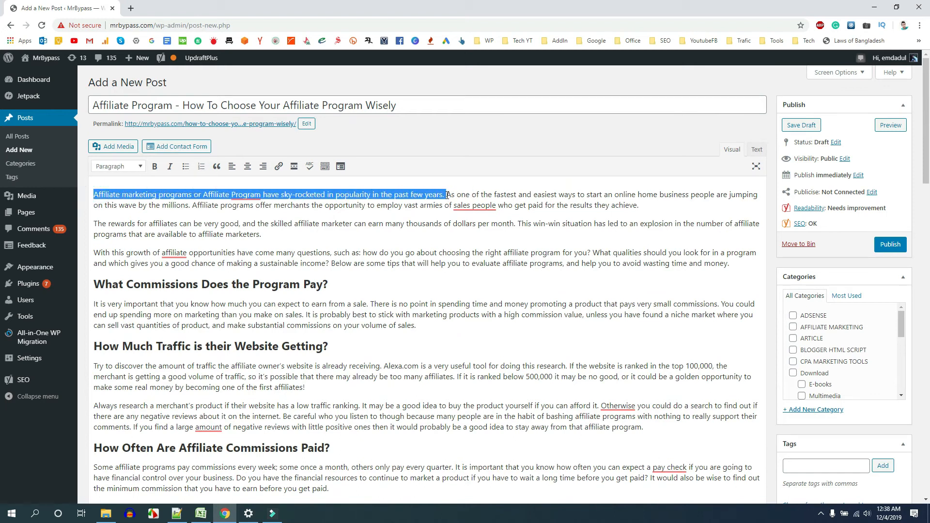
{"action": "scroll", "coordinate": [435, 200], "scroll_direction": "down", "scroll_amount": 20}
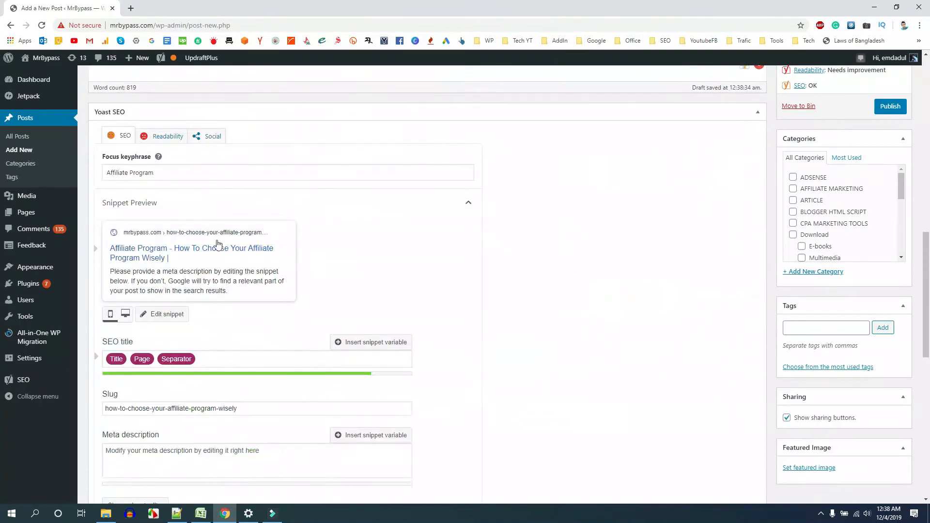
{"action": "scroll", "coordinate": [151, 280], "scroll_direction": "down", "scroll_amount": 3}
{"action": "left_click", "coordinate": [145, 314]}
{"action": "key", "text": "ctrl+v"}
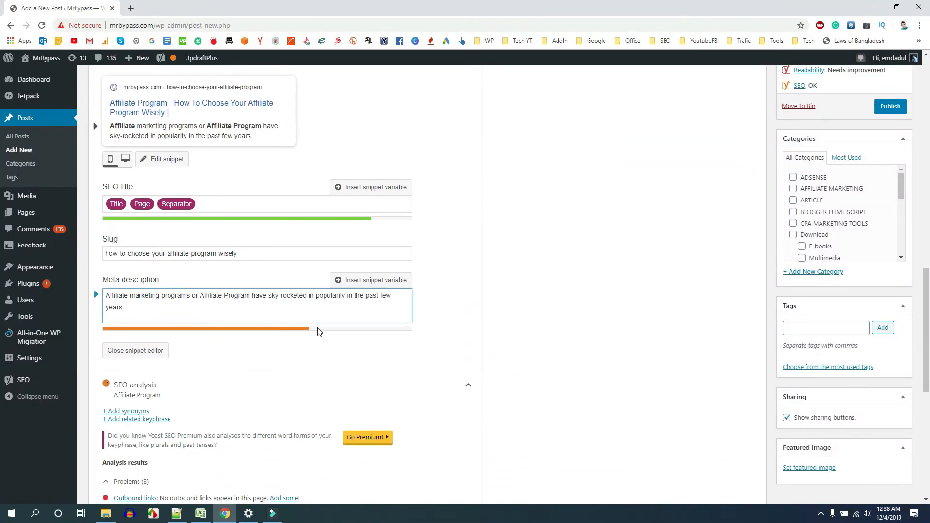
Check the required meta description length and extend the description with "he rewards for affiliates can be very good" from the post's second paragraph.
{"action": "scroll", "coordinate": [318, 331], "scroll_direction": "down", "scroll_amount": 7}
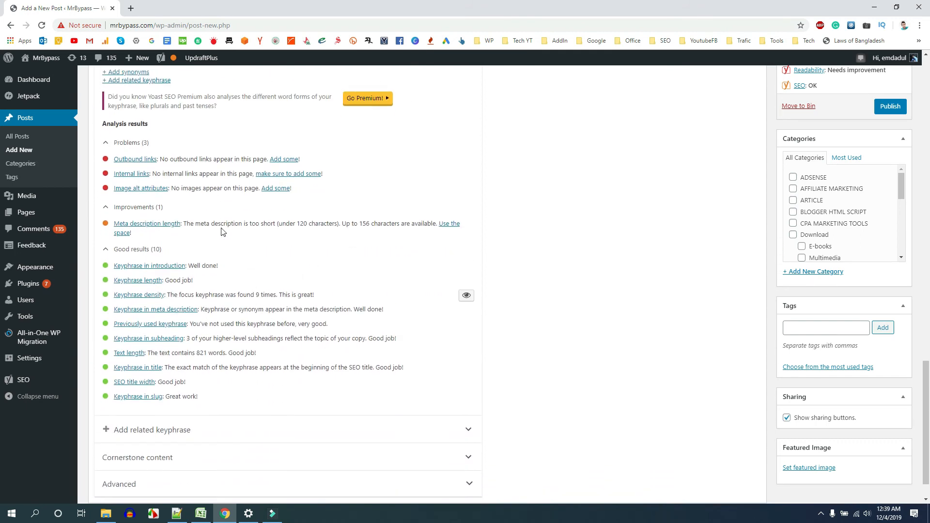
{"action": "left_click_drag", "start_coordinate": [283, 225], "coordinate": [322, 224]}
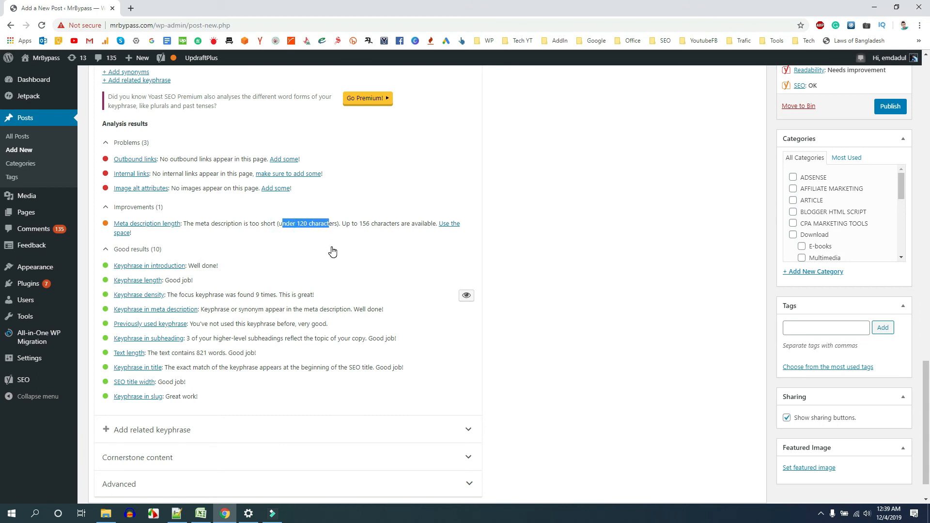
{"action": "scroll", "coordinate": [332, 251], "scroll_direction": "up", "scroll_amount": 20}
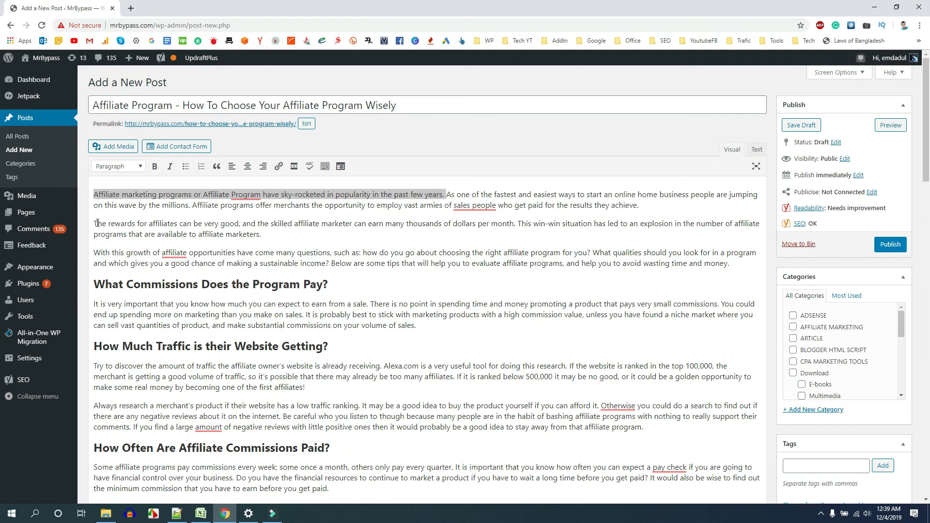
{"action": "left_click_drag", "start_coordinate": [97, 223], "coordinate": [243, 226]}
{"action": "key", "text": "ctrl+c"}
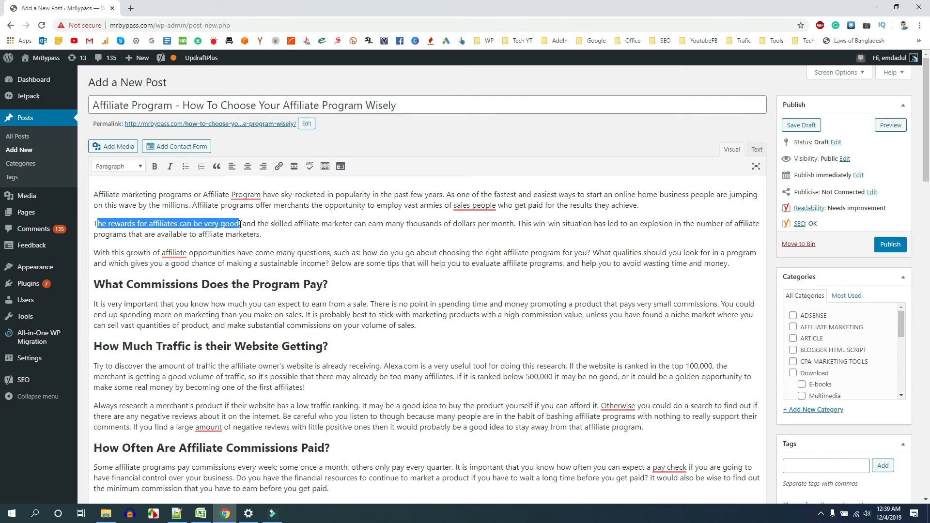
{"action": "scroll", "coordinate": [239, 224], "scroll_direction": "down", "scroll_amount": 15}
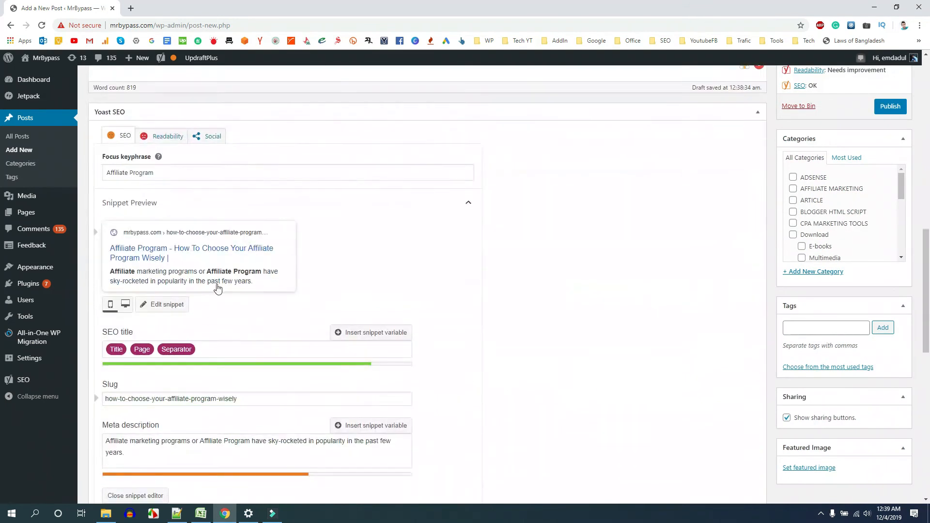
{"action": "left_click", "coordinate": [154, 309]}
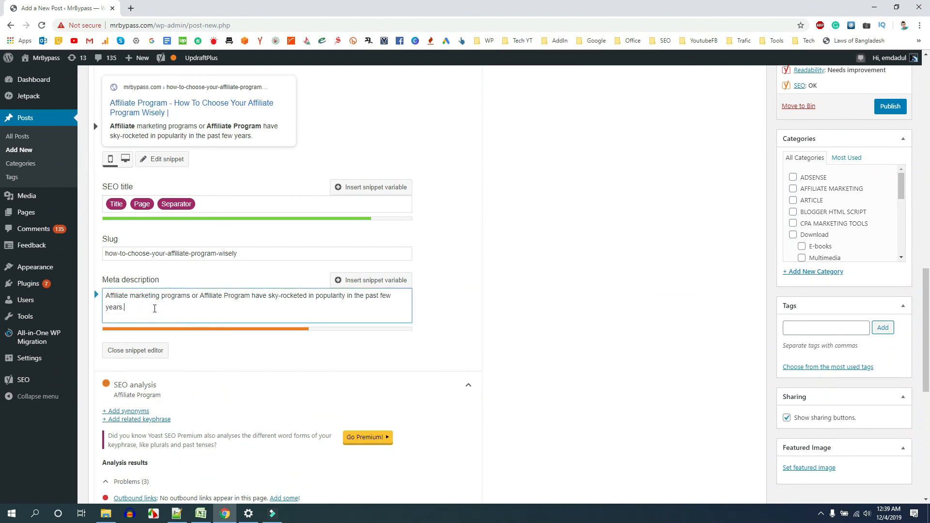
{"action": "key", "text": "ctrl+v"}
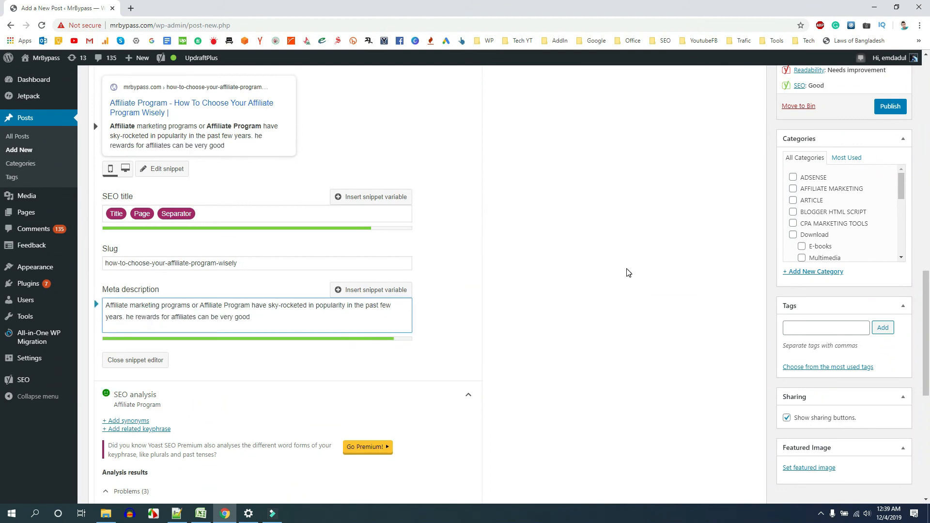
Check the post's overall SEO rating and publish the post.
{"action": "scroll", "coordinate": [847, 181], "scroll_direction": "up", "scroll_amount": 2}
{"action": "left_click_drag", "start_coordinate": [828, 193], "coordinate": [806, 189]}
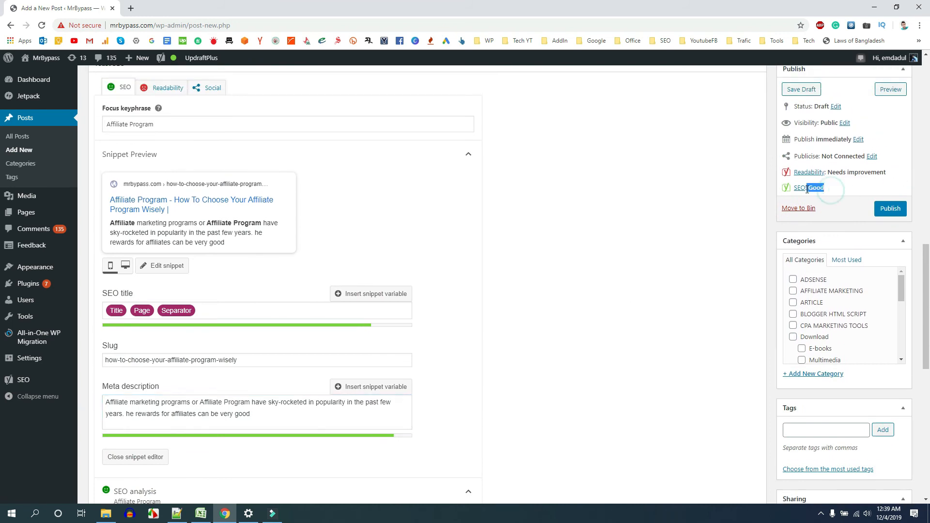
{"action": "scroll", "coordinate": [266, 284], "scroll_direction": "up", "scroll_amount": 2}
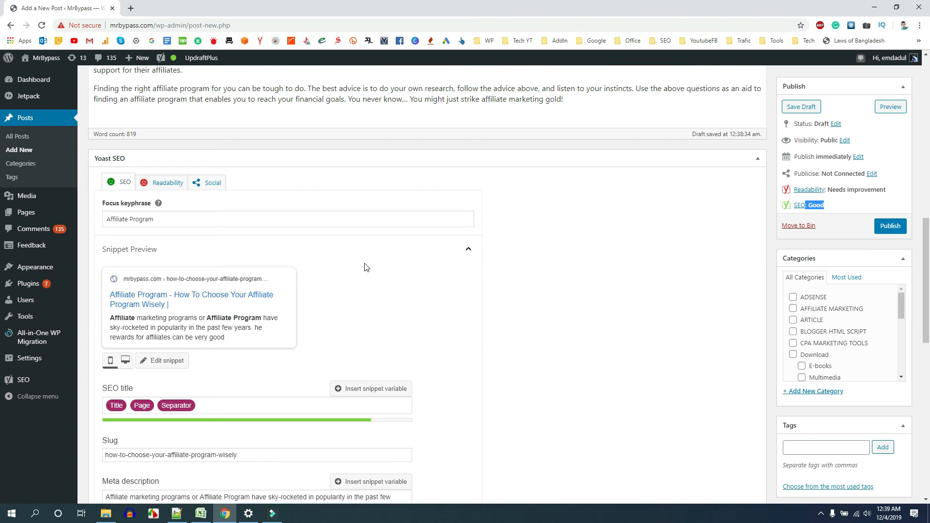
{"action": "scroll", "coordinate": [366, 271], "scroll_direction": "down", "scroll_amount": 10}
{"action": "scroll", "coordinate": [615, 232], "scroll_direction": "up", "scroll_amount": 13}
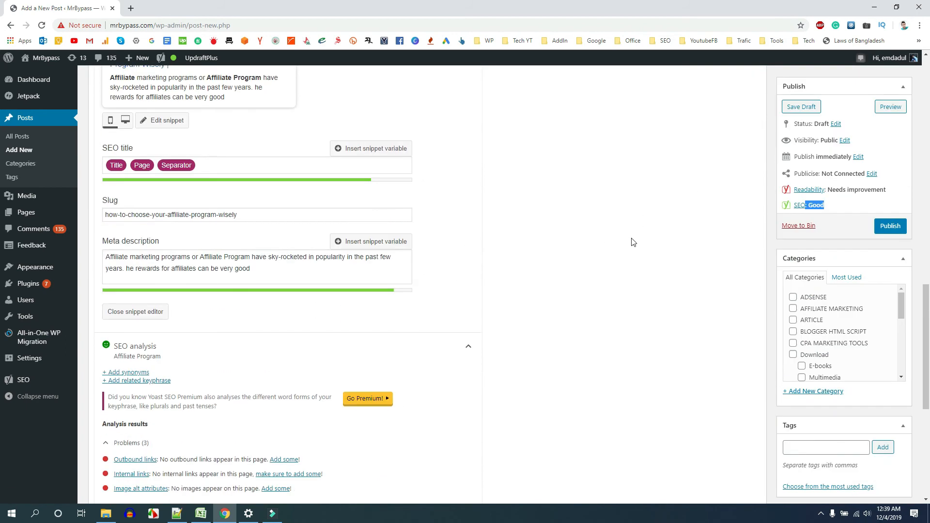
{"action": "left_click", "coordinate": [878, 227]}
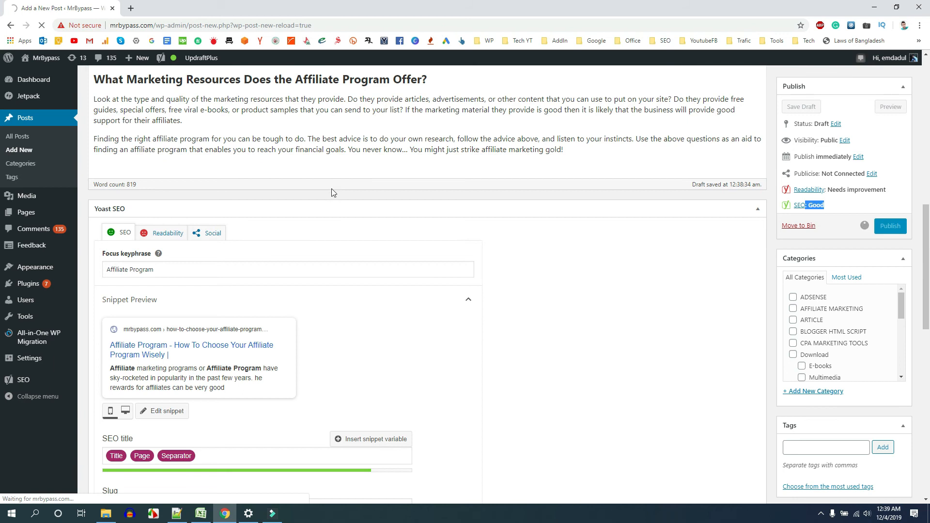
Expand the published post's SEO analysis and review its problems and good results.
{"action": "scroll", "coordinate": [332, 193], "scroll_direction": "down", "scroll_amount": 9}
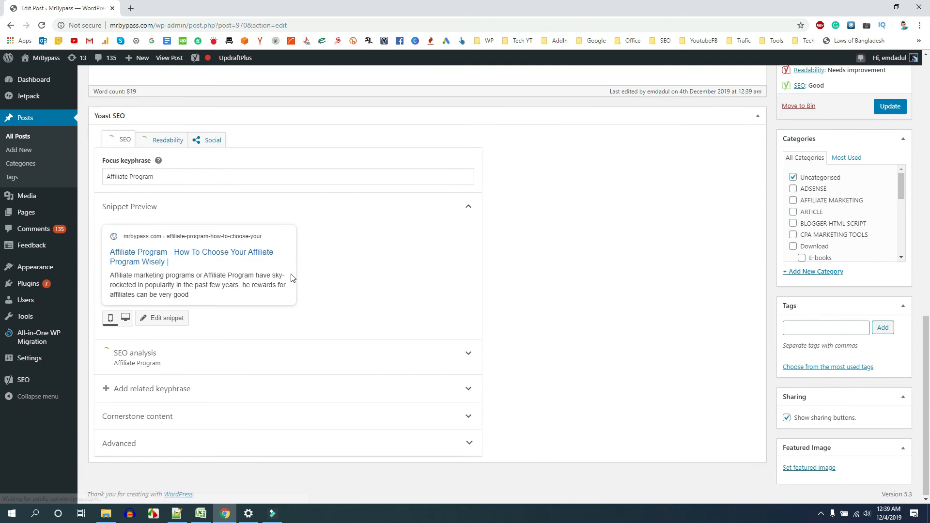
{"action": "left_click", "coordinate": [465, 355]}
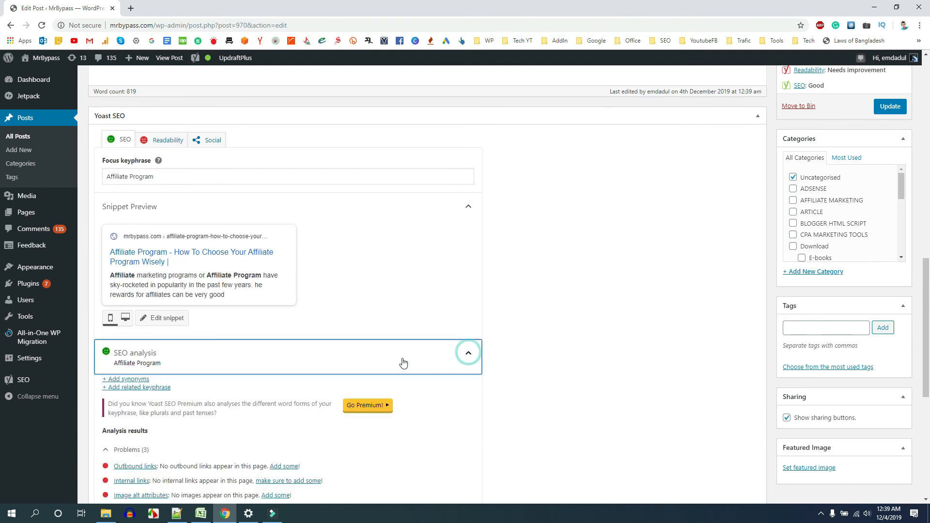
{"action": "scroll", "coordinate": [334, 346], "scroll_direction": "down", "scroll_amount": 5}
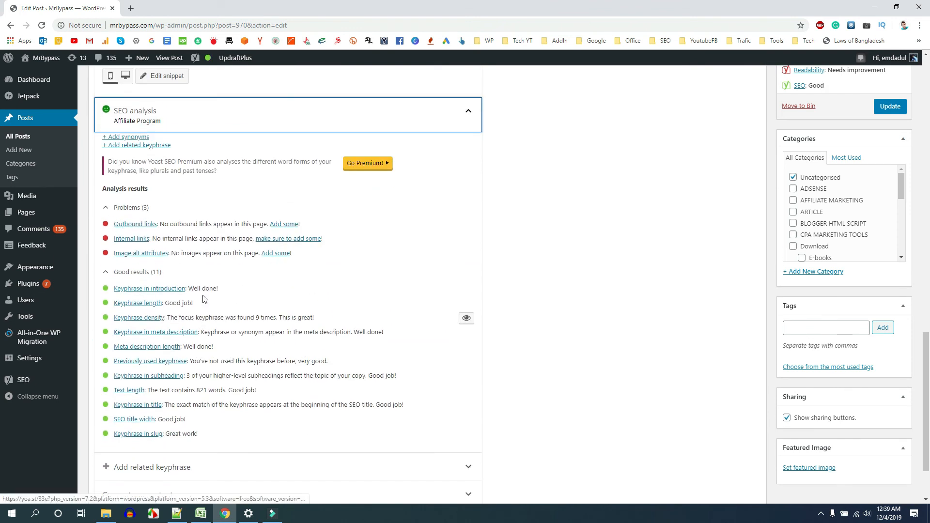
{"action": "left_click_drag", "start_coordinate": [232, 432], "coordinate": [110, 287]}
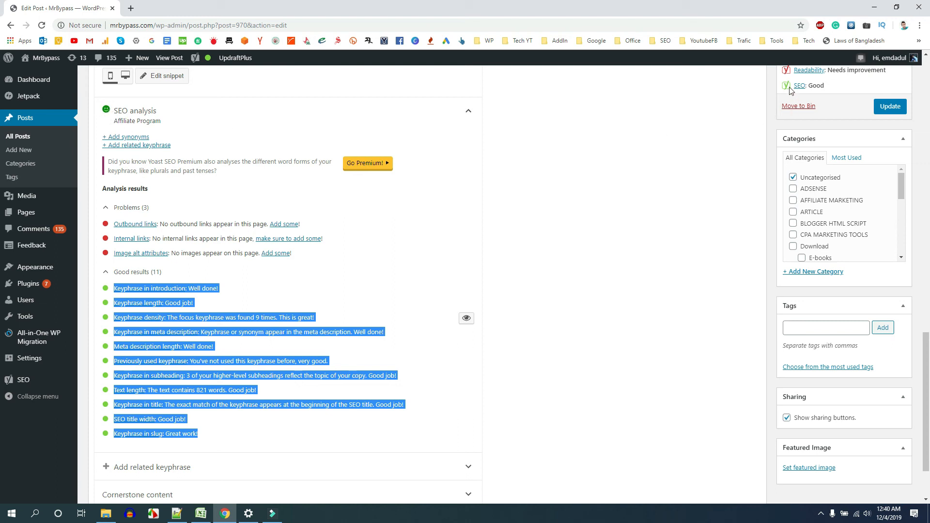
Open the published post's live page in a new browser tab and switch to it.
{"action": "scroll", "coordinate": [583, 207], "scroll_direction": "up", "scroll_amount": 7}
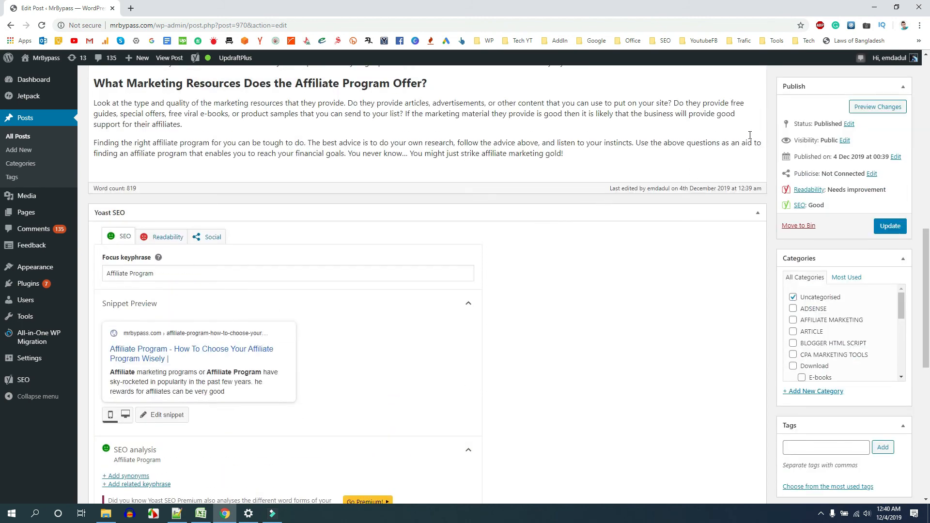
{"action": "scroll", "coordinate": [507, 149], "scroll_direction": "up", "scroll_amount": 13}
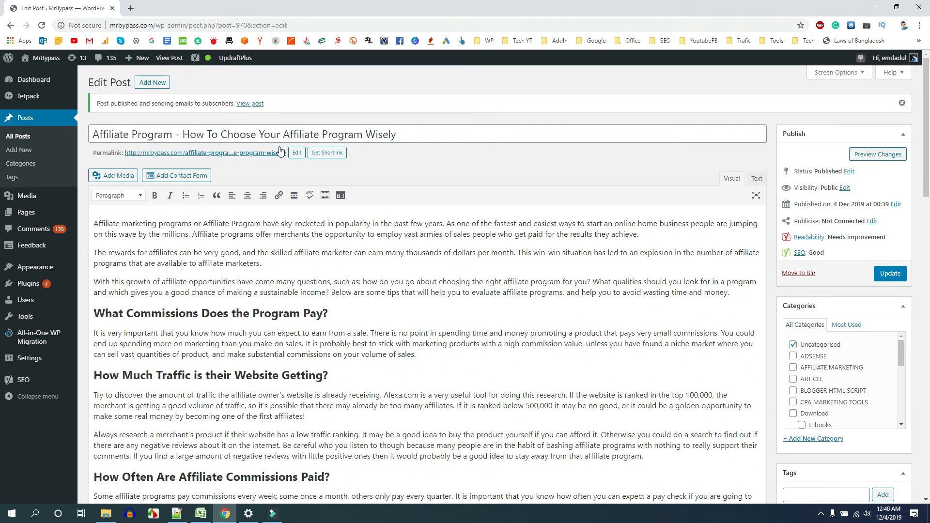
{"action": "right_click", "coordinate": [251, 108]}
{"action": "left_click", "coordinate": [269, 115]}
{"action": "left_click", "coordinate": [184, 9]}
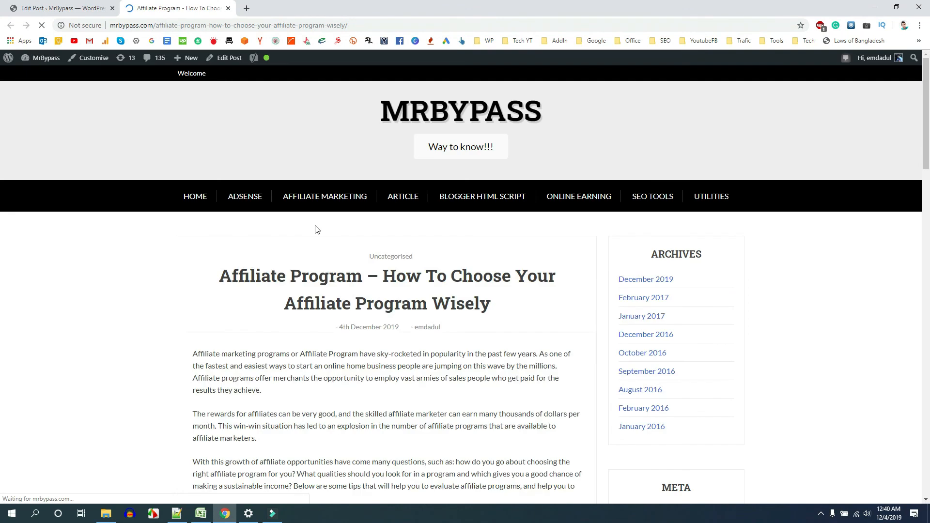
Read through the live post from title to last section, examining its introduction, subheadings and body text.
{"action": "scroll", "coordinate": [317, 230], "scroll_direction": "down", "scroll_amount": 10}
{"action": "scroll", "coordinate": [339, 251], "scroll_direction": "down", "scroll_amount": 12}
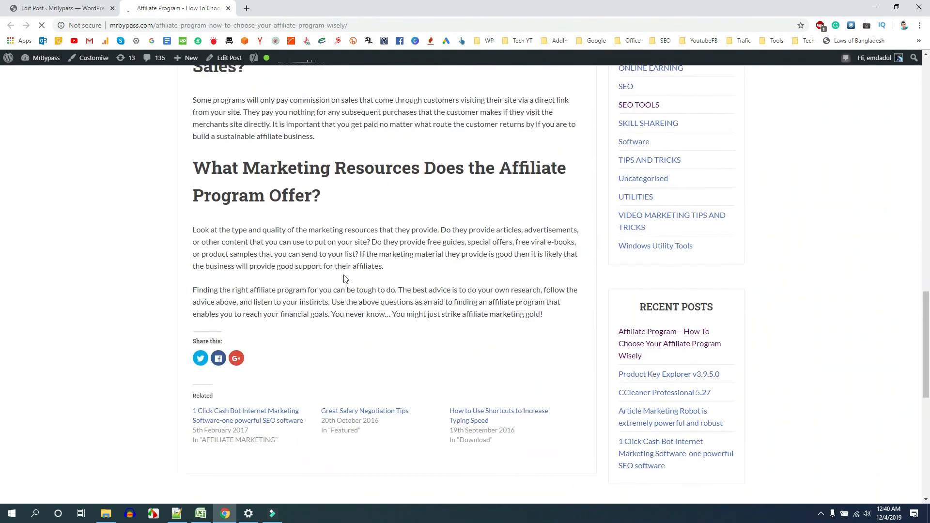
{"action": "scroll", "coordinate": [344, 278], "scroll_direction": "up", "scroll_amount": 1}
{"action": "scroll", "coordinate": [344, 278], "scroll_direction": "up", "scroll_amount": 20}
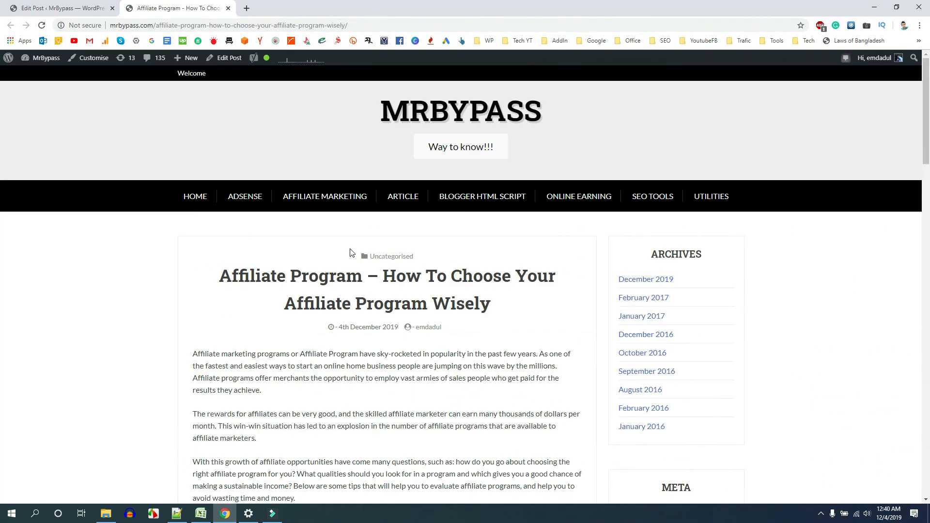
{"action": "scroll", "coordinate": [280, 198], "scroll_direction": "down", "scroll_amount": 4}
{"action": "scroll", "coordinate": [280, 197], "scroll_direction": "up", "scroll_amount": 2}
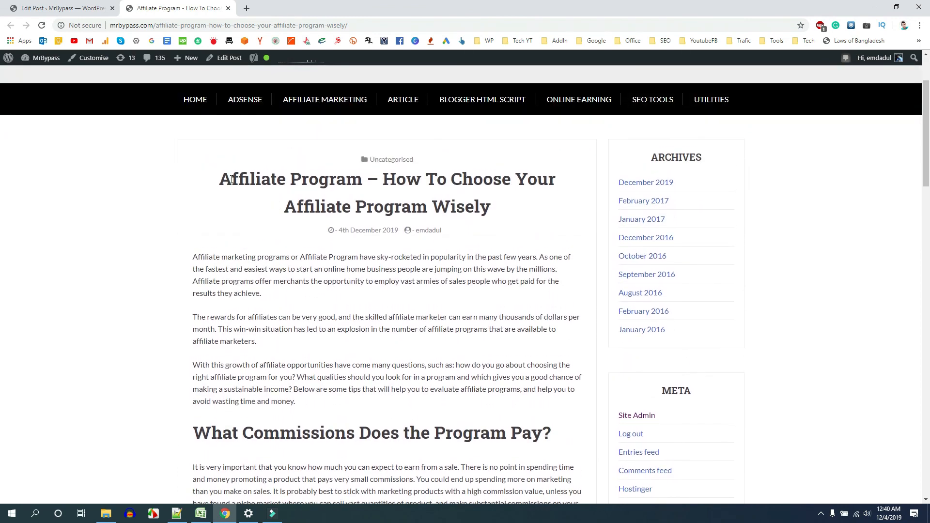
{"action": "left_click_drag", "start_coordinate": [218, 178], "coordinate": [343, 310]}
{"action": "scroll", "coordinate": [427, 247], "scroll_direction": "down", "scroll_amount": 17}
{"action": "scroll", "coordinate": [344, 309], "scroll_direction": "down", "scroll_amount": 3}
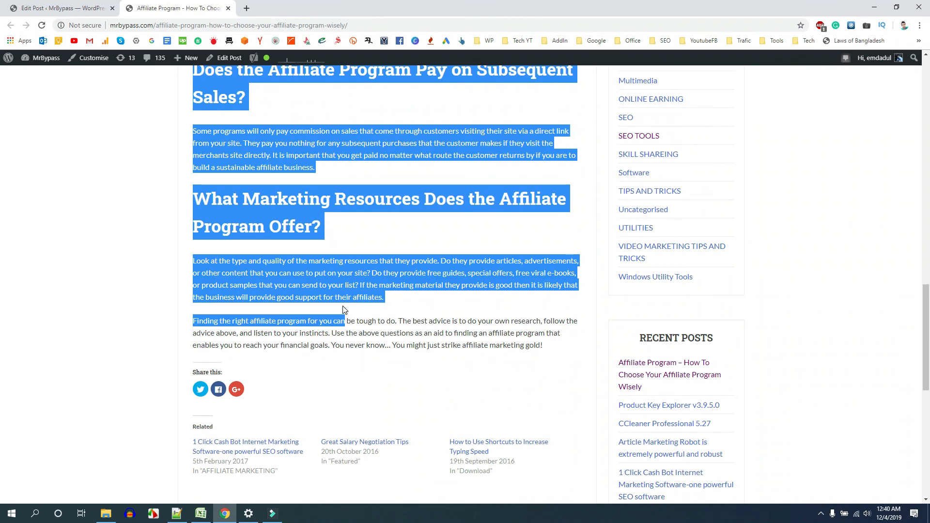
{"action": "scroll", "coordinate": [342, 310], "scroll_direction": "up", "scroll_amount": 12}
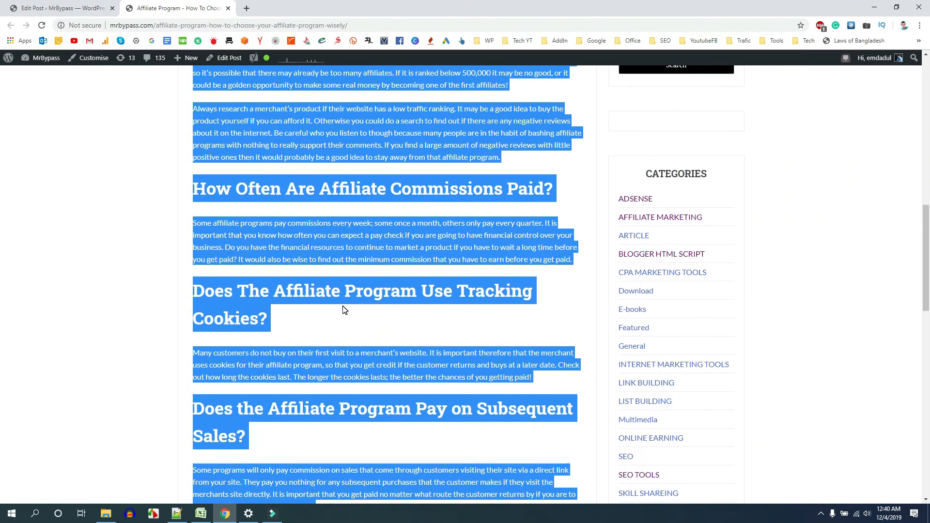
{"action": "scroll", "coordinate": [343, 306], "scroll_direction": "up", "scroll_amount": 5}
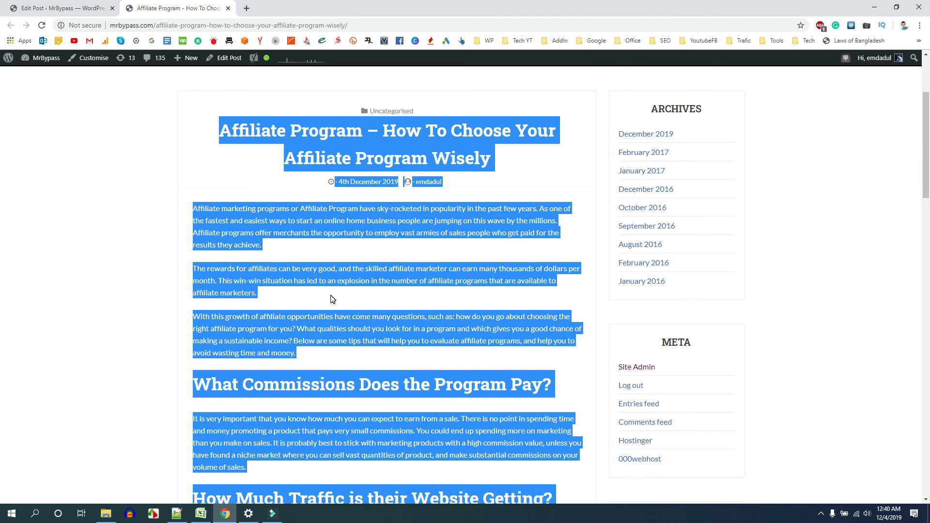
{"action": "left_click", "coordinate": [332, 298]}
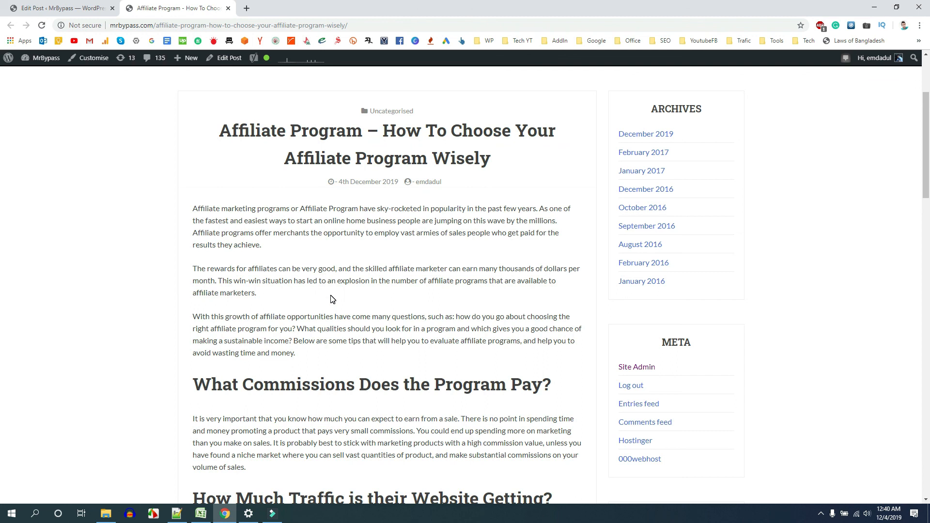